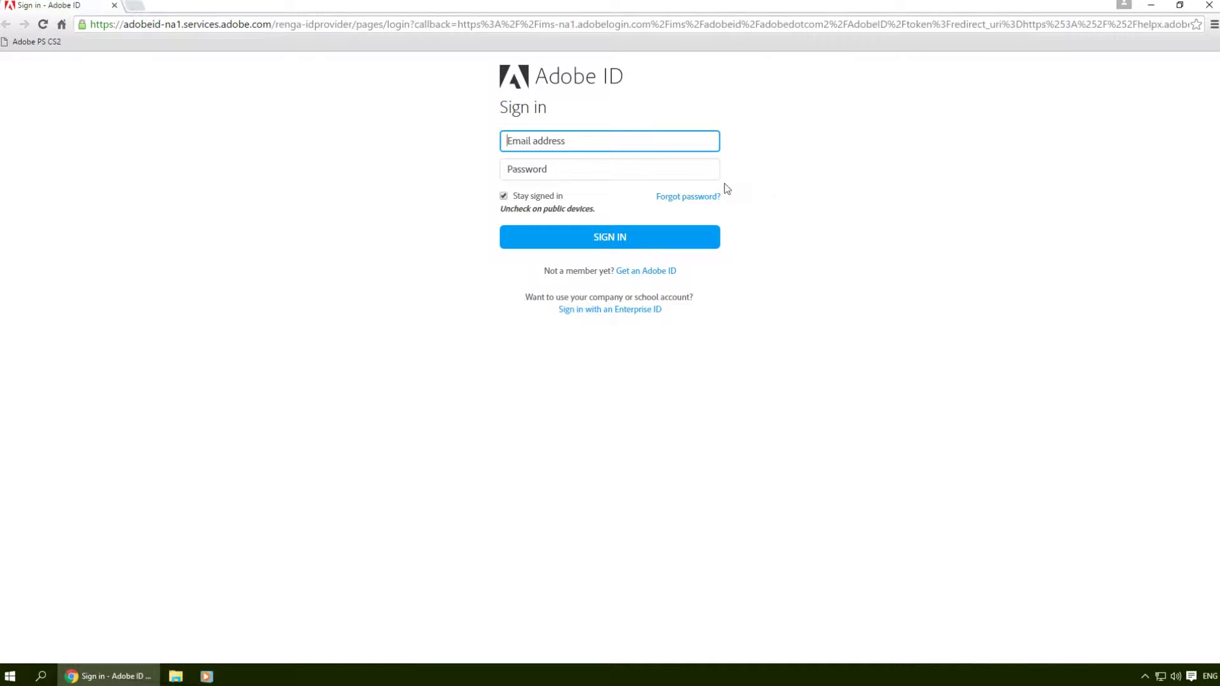
# Step: Sign in to Adobe with the account's e-mail address and password
pyautogui.press('Tab')
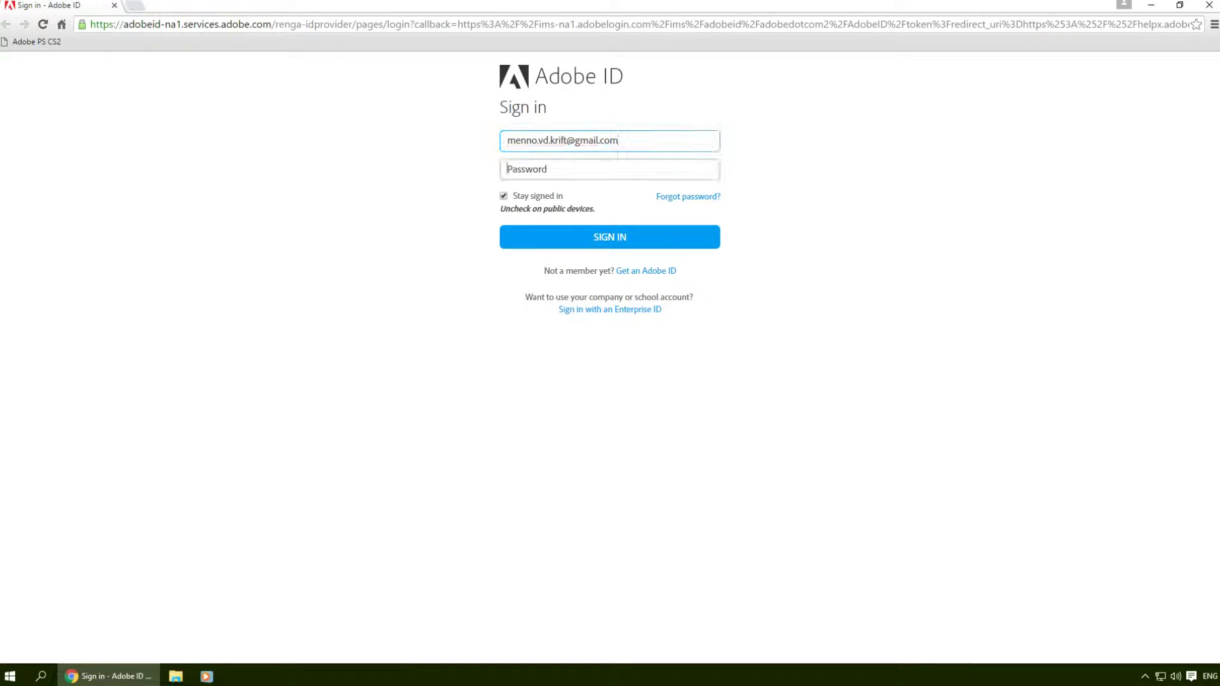
pyautogui.write('***')
pyautogui.press('Return')
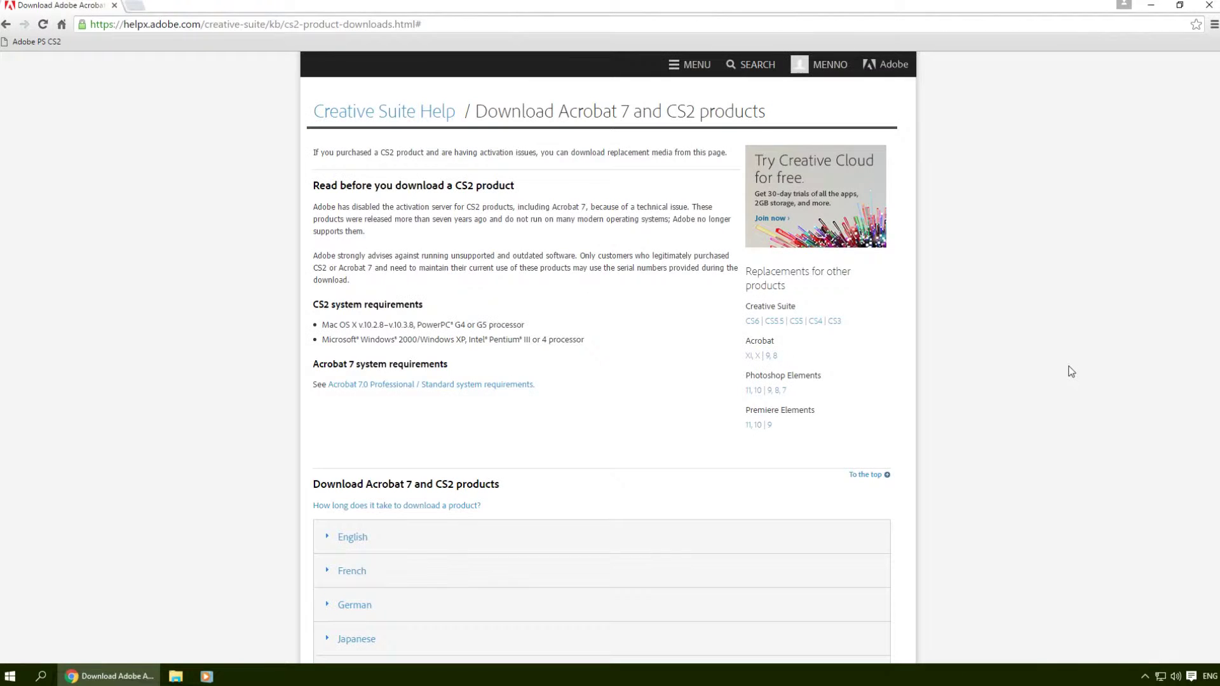
# Step: Expand the English downloads section and look through the CS2 download list
pyautogui.scroll(-2, 474, 384)
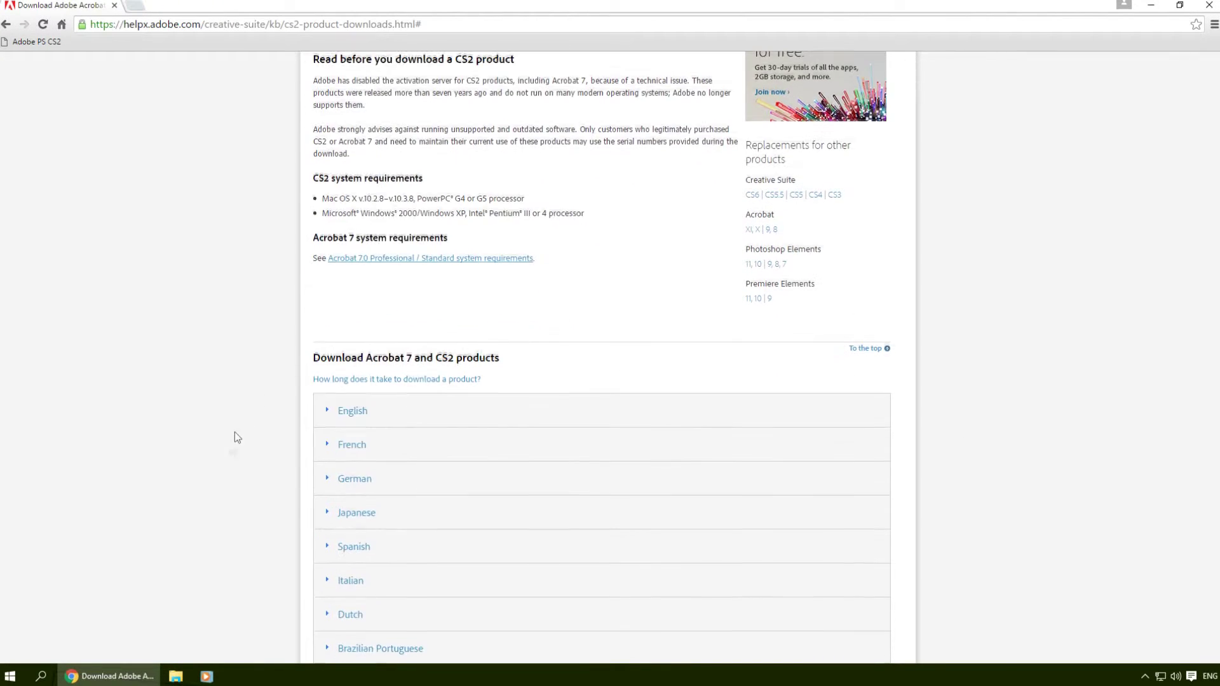
pyautogui.click(351, 410)
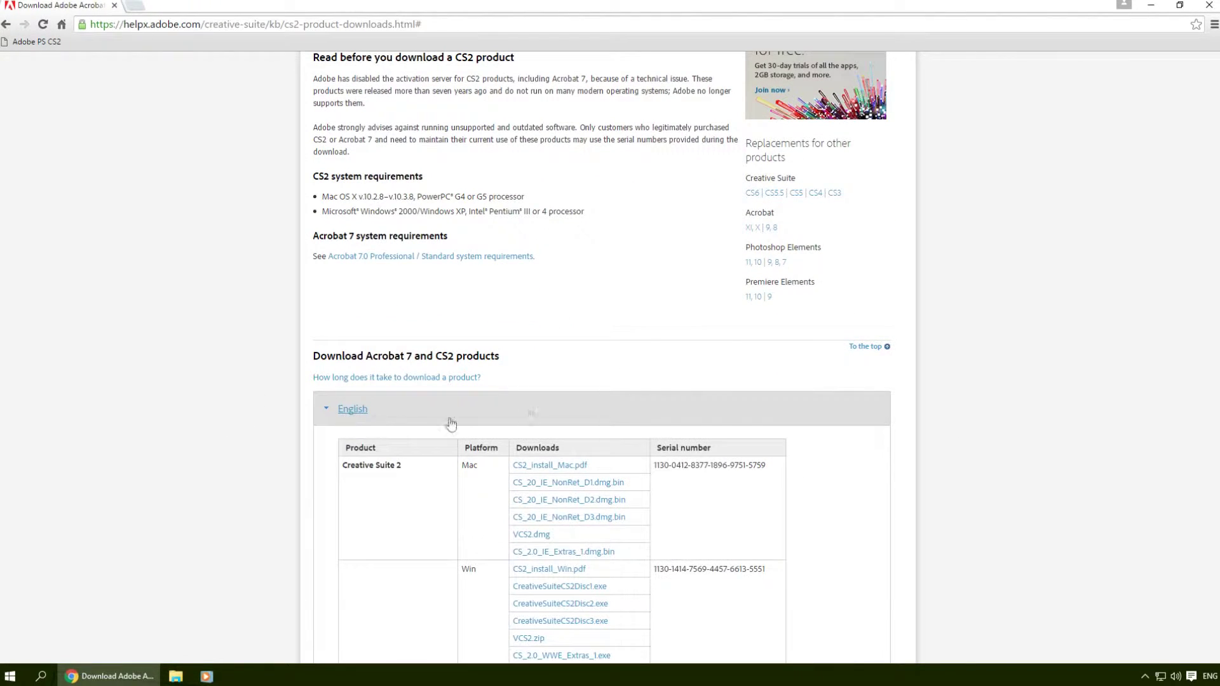
pyautogui.scroll(-7, 817, 376)
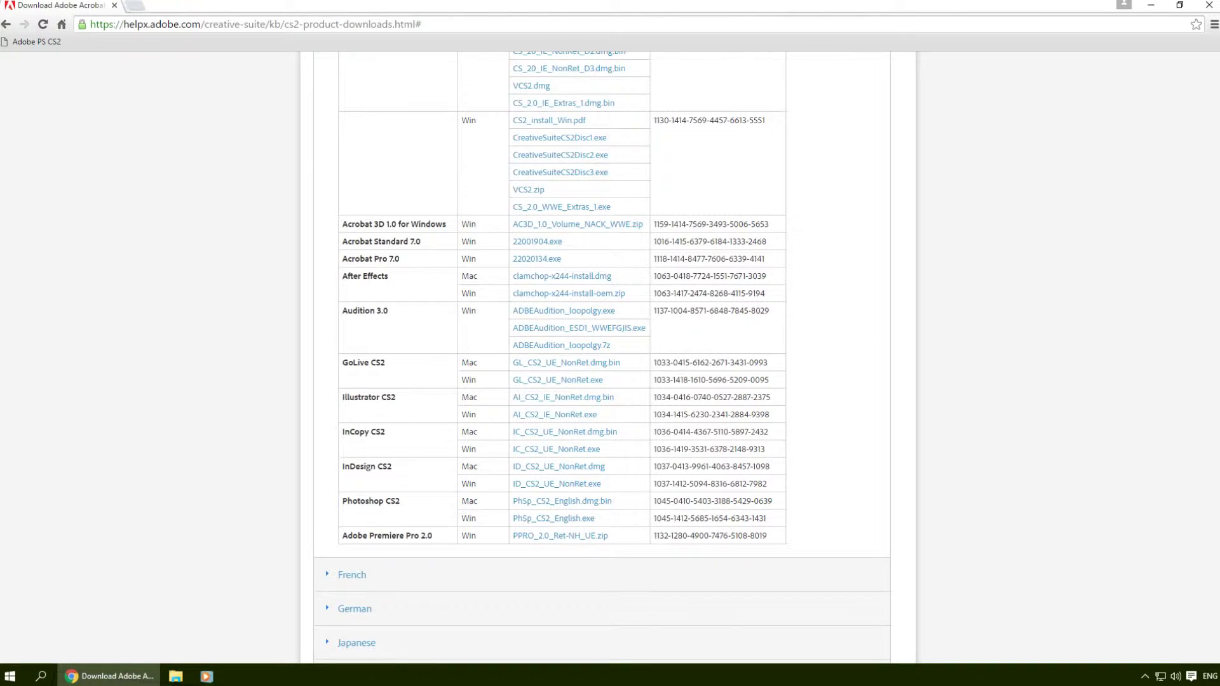
pyautogui.scroll(4, 722, 494)
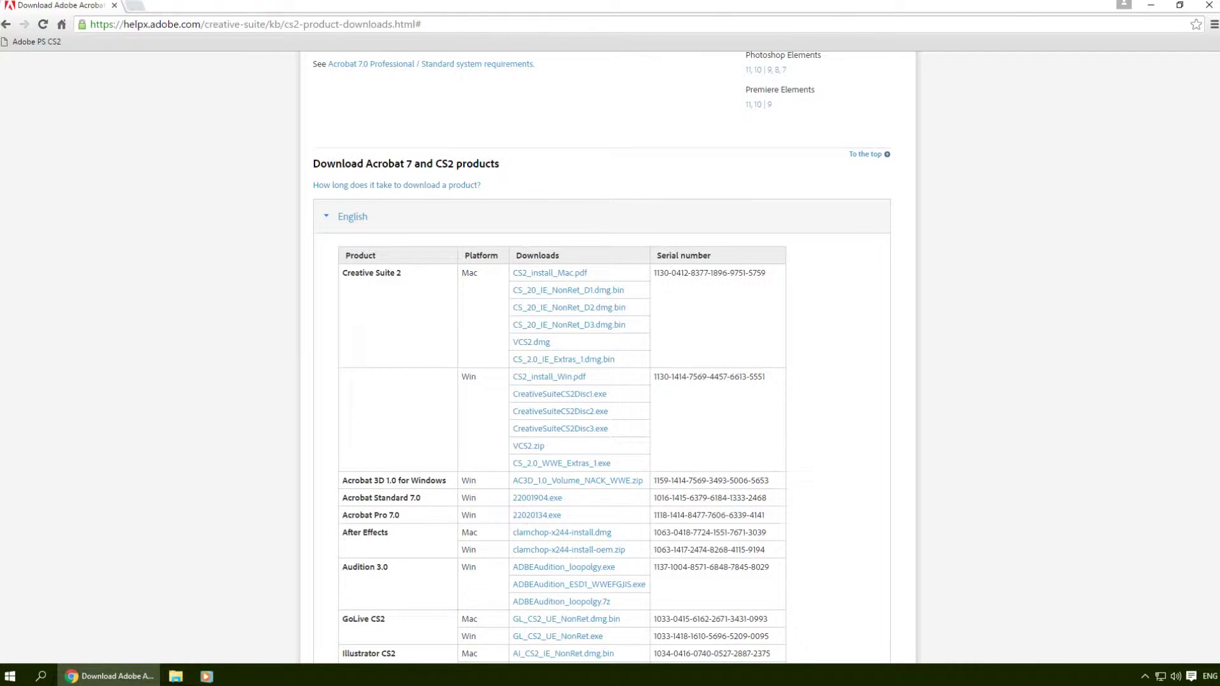
pyautogui.scroll(-4, 699, 337)
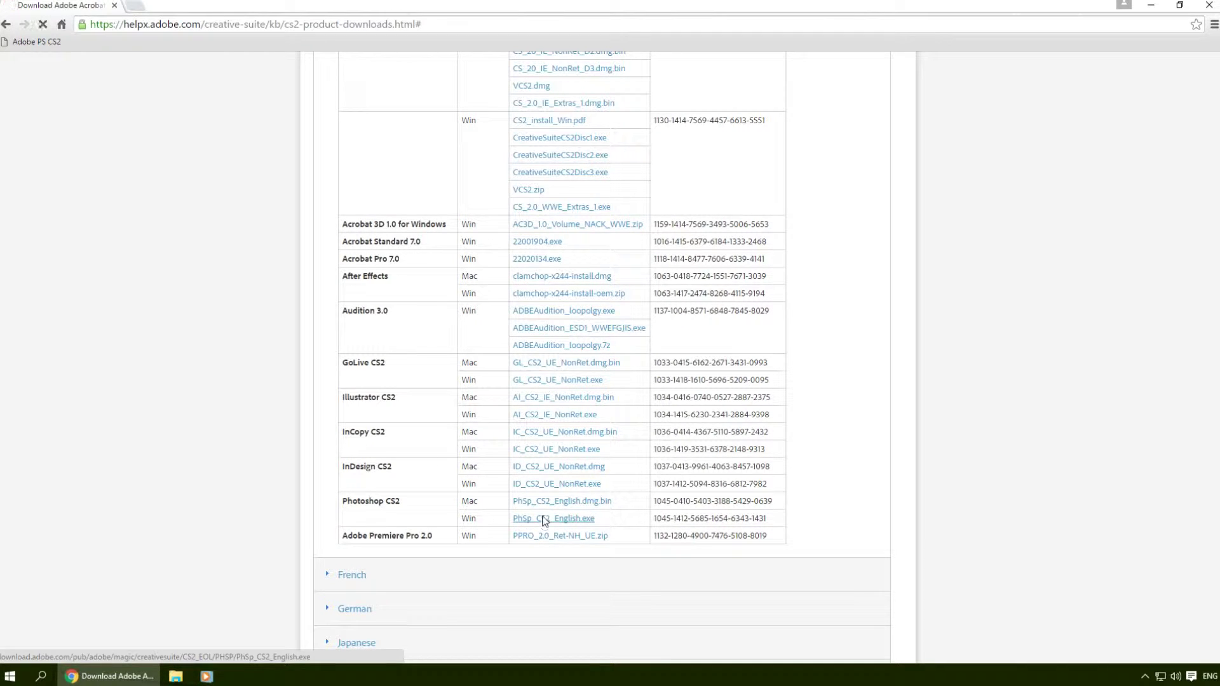
pyautogui.scroll(-9, 547, 519)
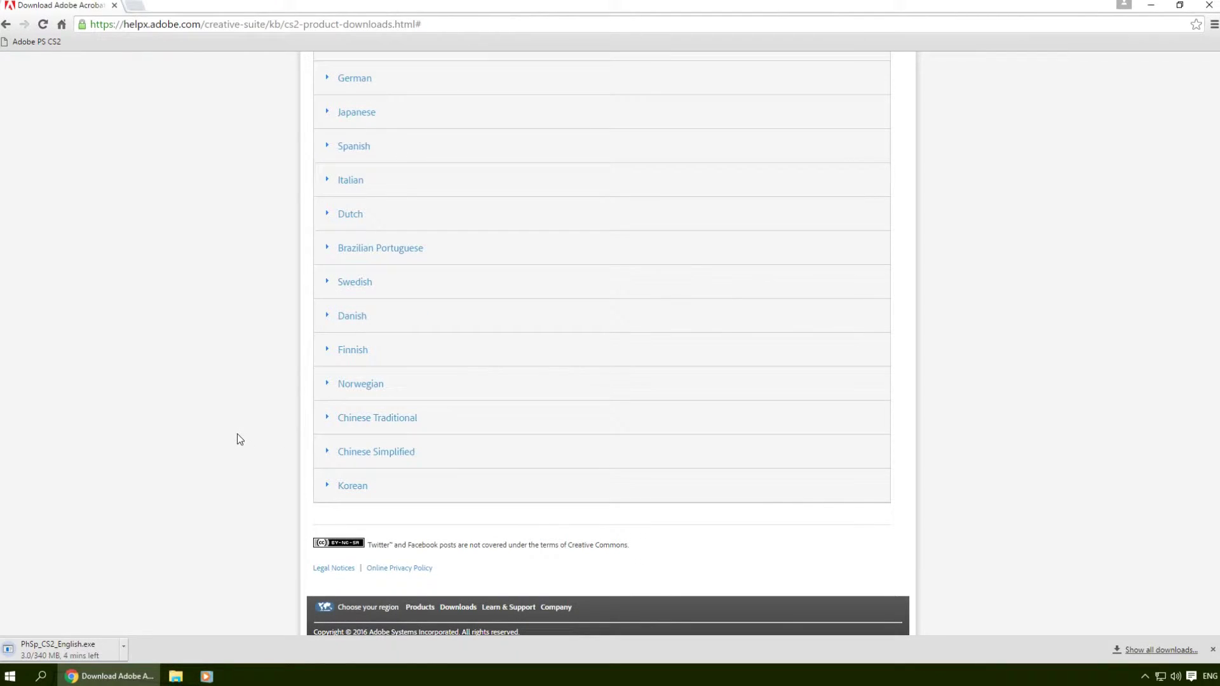
pyautogui.scroll(4, 218, 362)
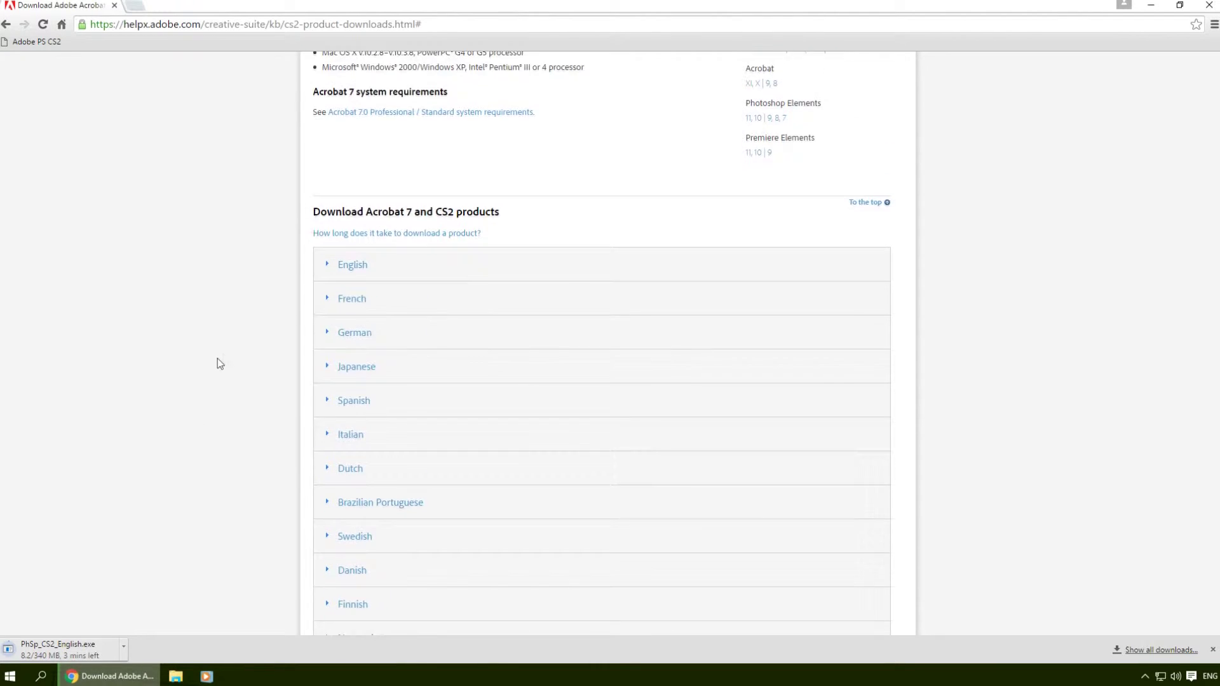
# Step: Reopen the English CS2 table and run the downloaded PhSp_CS2_English.exe installer
pyautogui.click(352, 267)
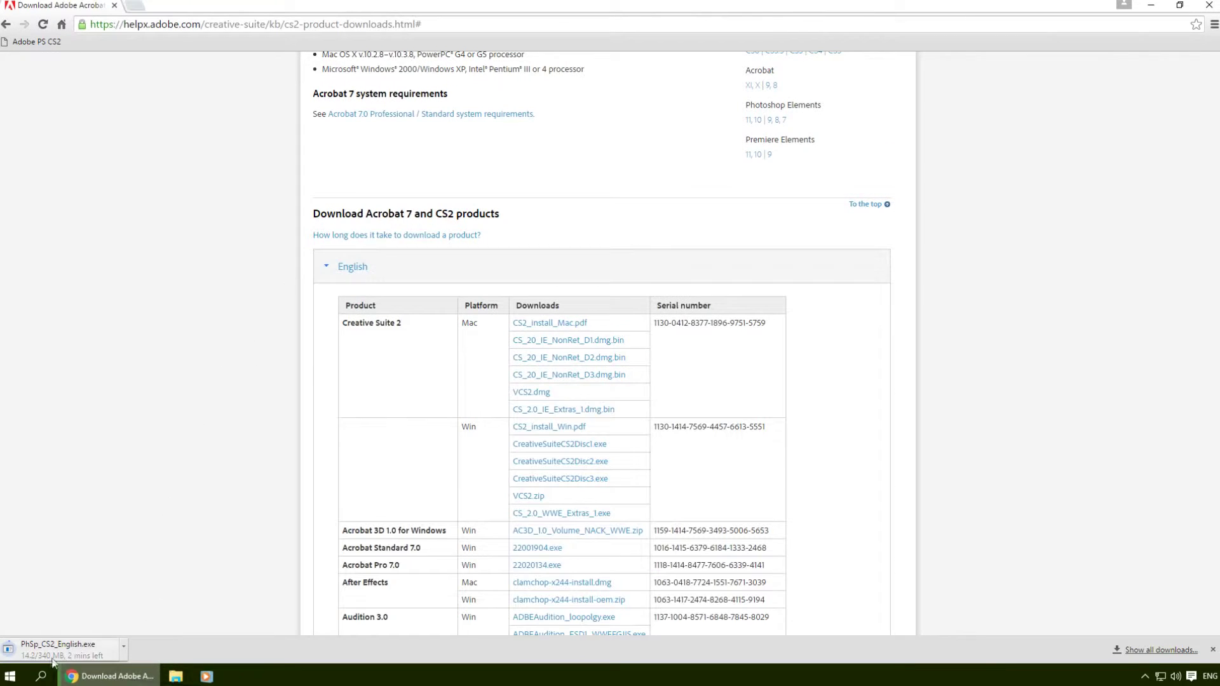
pyautogui.scroll(-3, 185, 505)
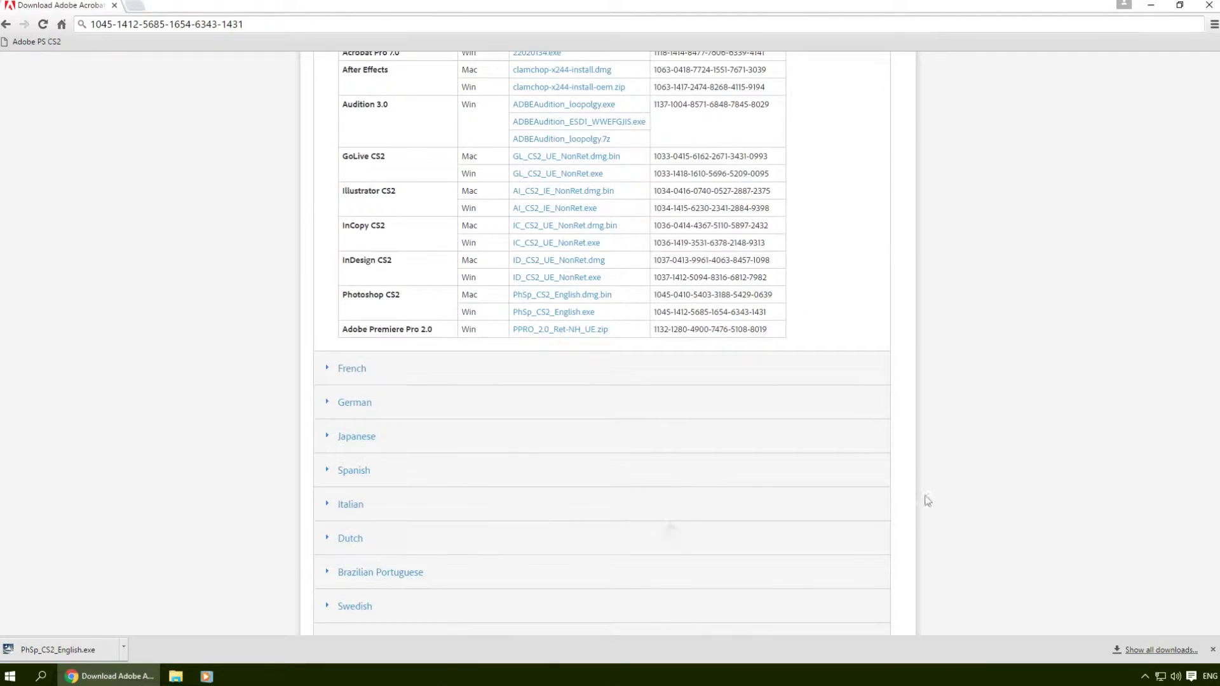
pyautogui.click(35, 649)
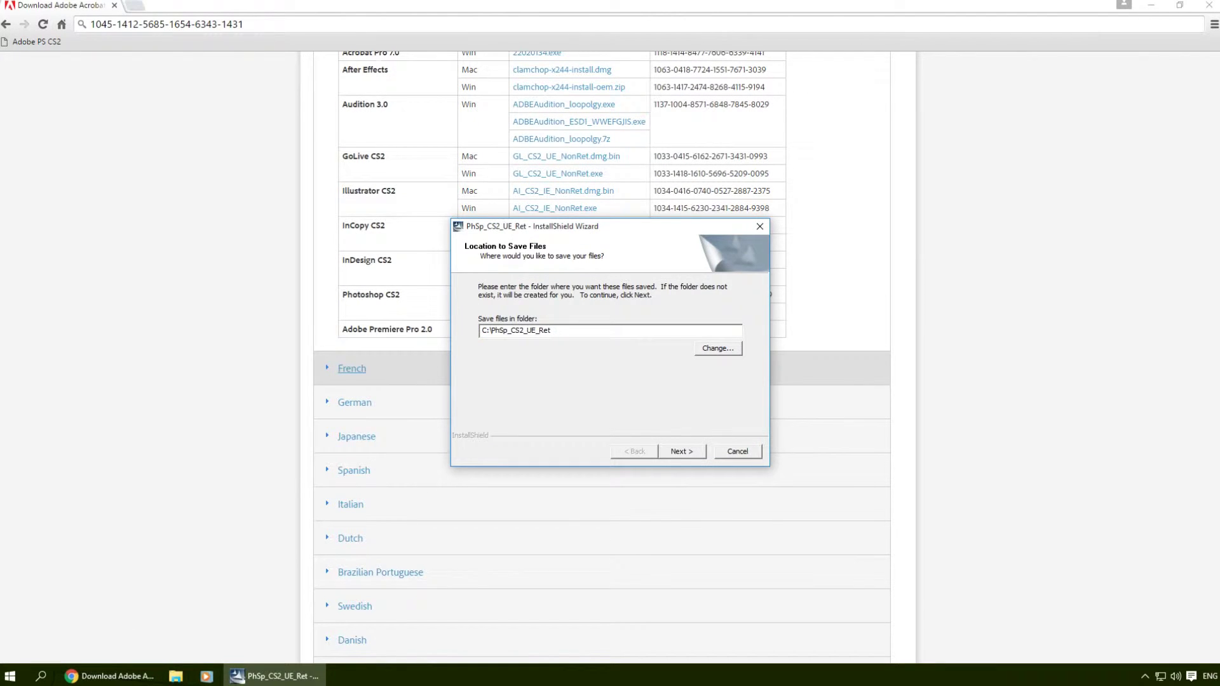
# Step: Extract the installer to C:\PhSp_CS2_UE_Ret, pass the Welcome page, and read the license to its end
pyautogui.click(528, 330)
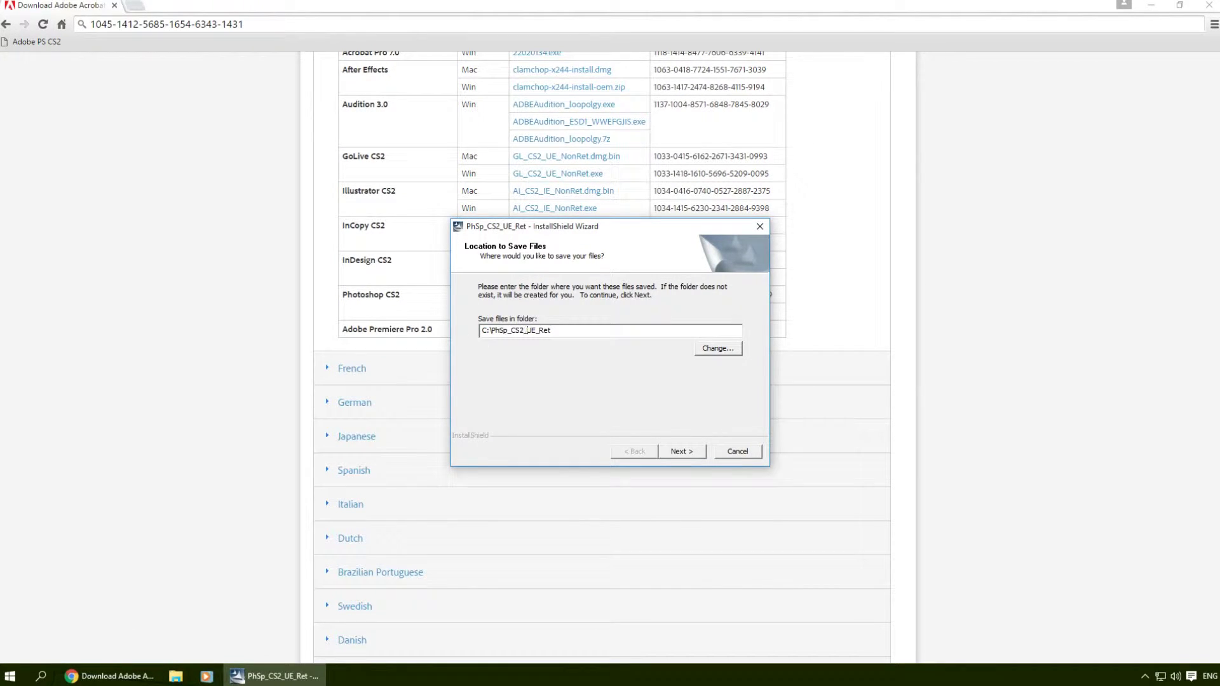
pyautogui.click(689, 451)
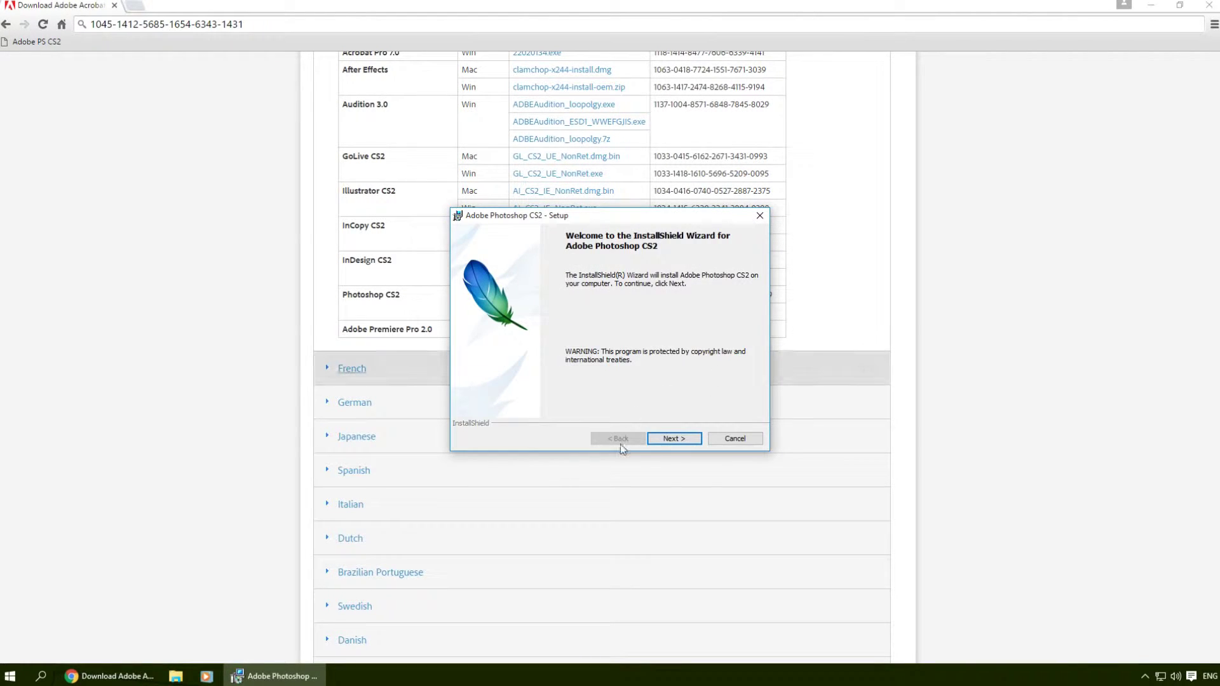
pyautogui.click(661, 440)
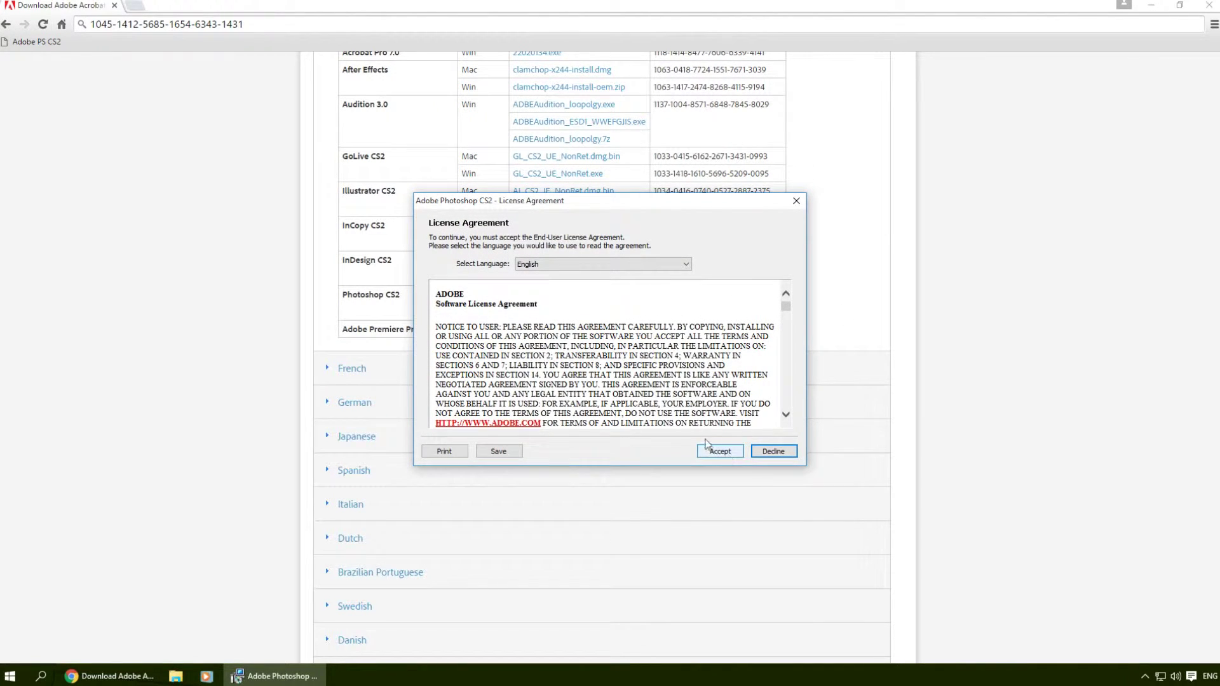
pyautogui.moveTo(788, 309); pyautogui.dragTo(794, 413)
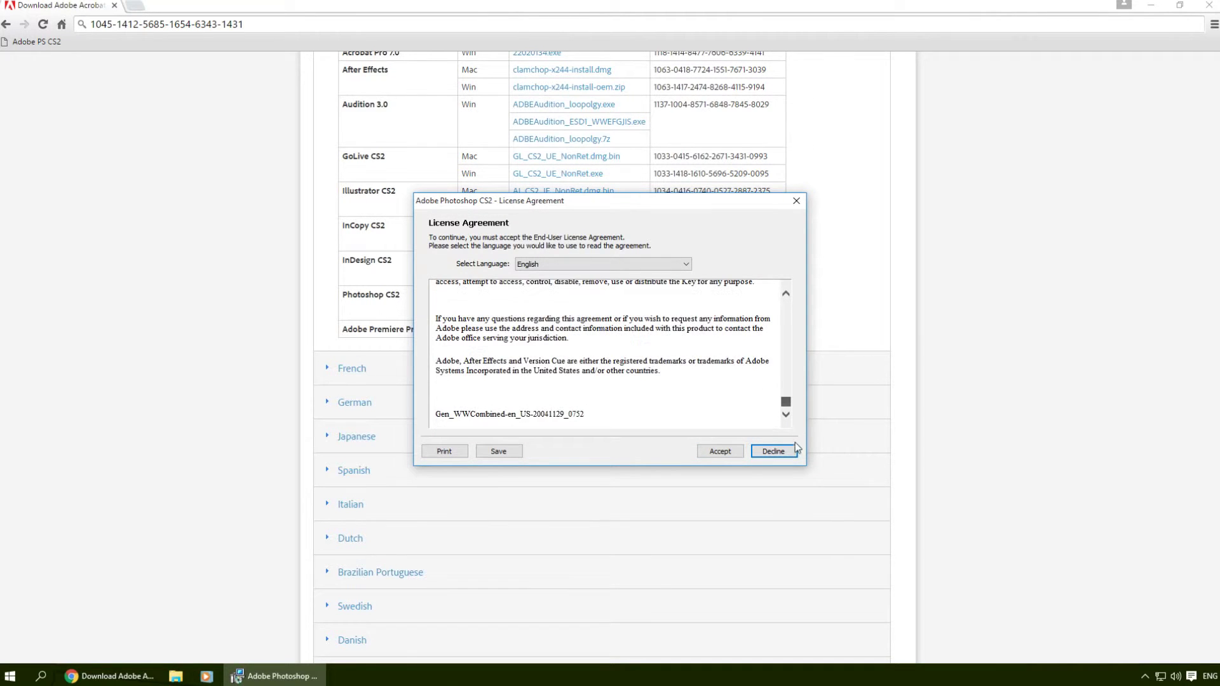
# Step: Accept the license, complete the user name and paste the Photoshop serial number
pyautogui.click(720, 451)
pyautogui.press('Return')
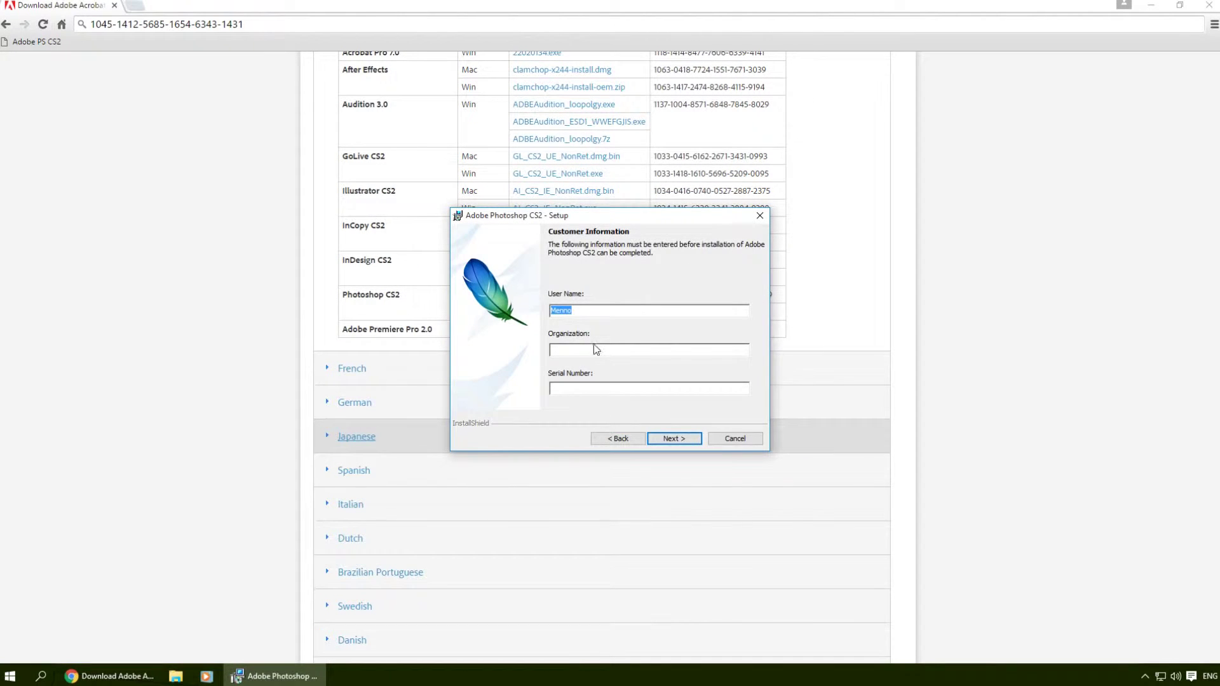
pyautogui.press('End')
pyautogui.moveTo(584, 214); pyautogui.dragTo(681, 327)
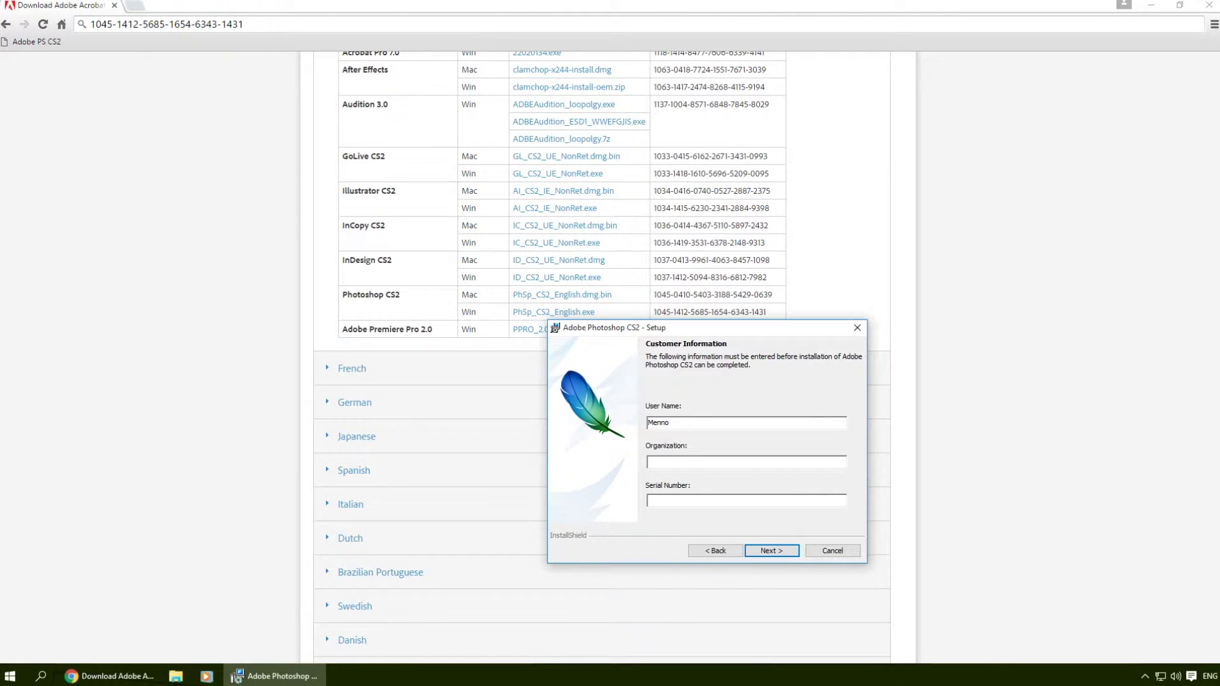
pyautogui.hotkey('ctrl', 'v')
pyautogui.write('van')
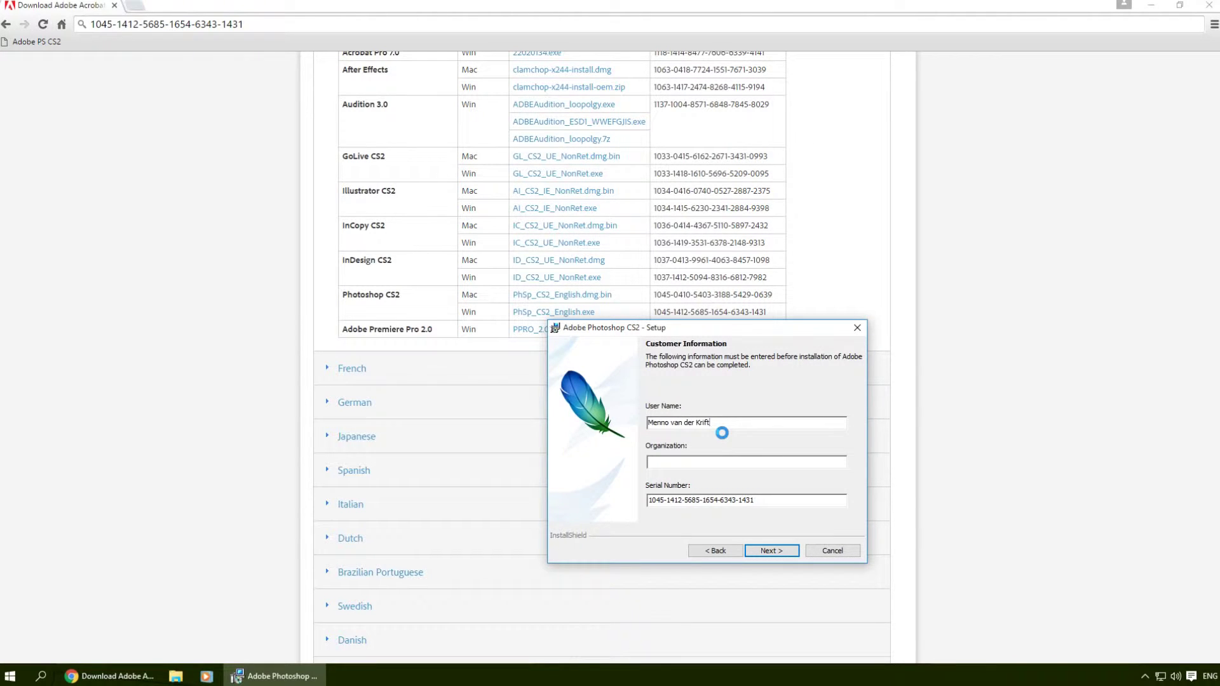
pyautogui.click(771, 550)
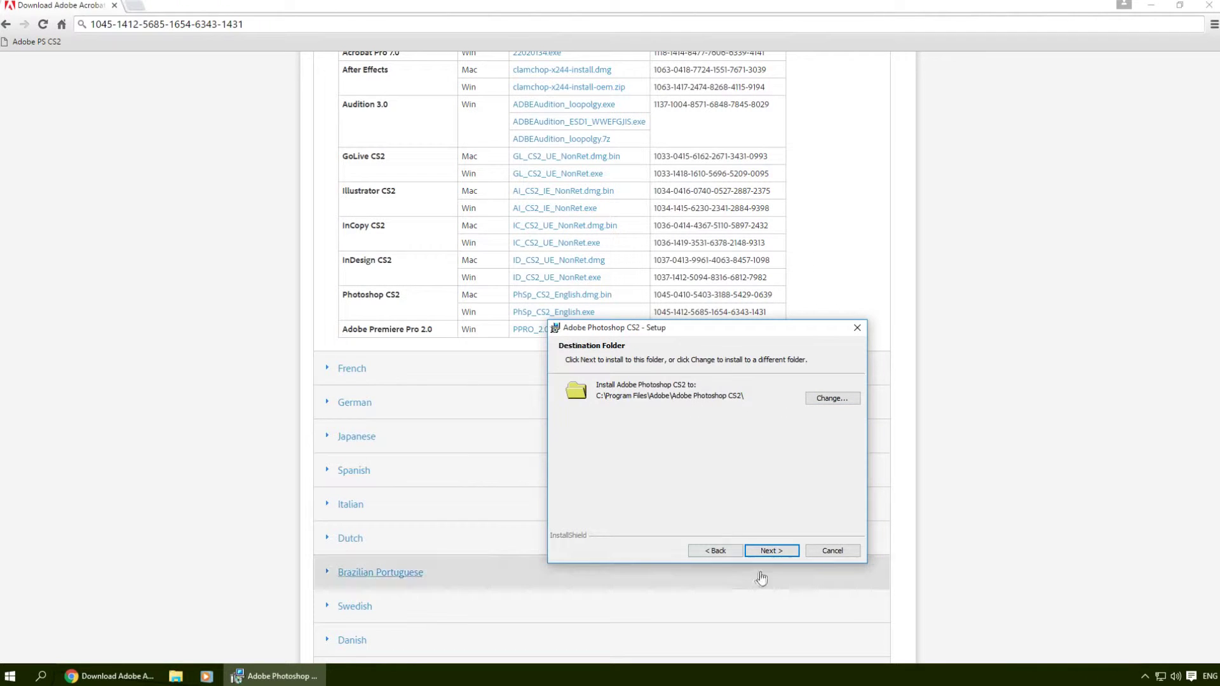
# Step: Keep the default install folder and file associations and start the installation
pyautogui.click(787, 551)
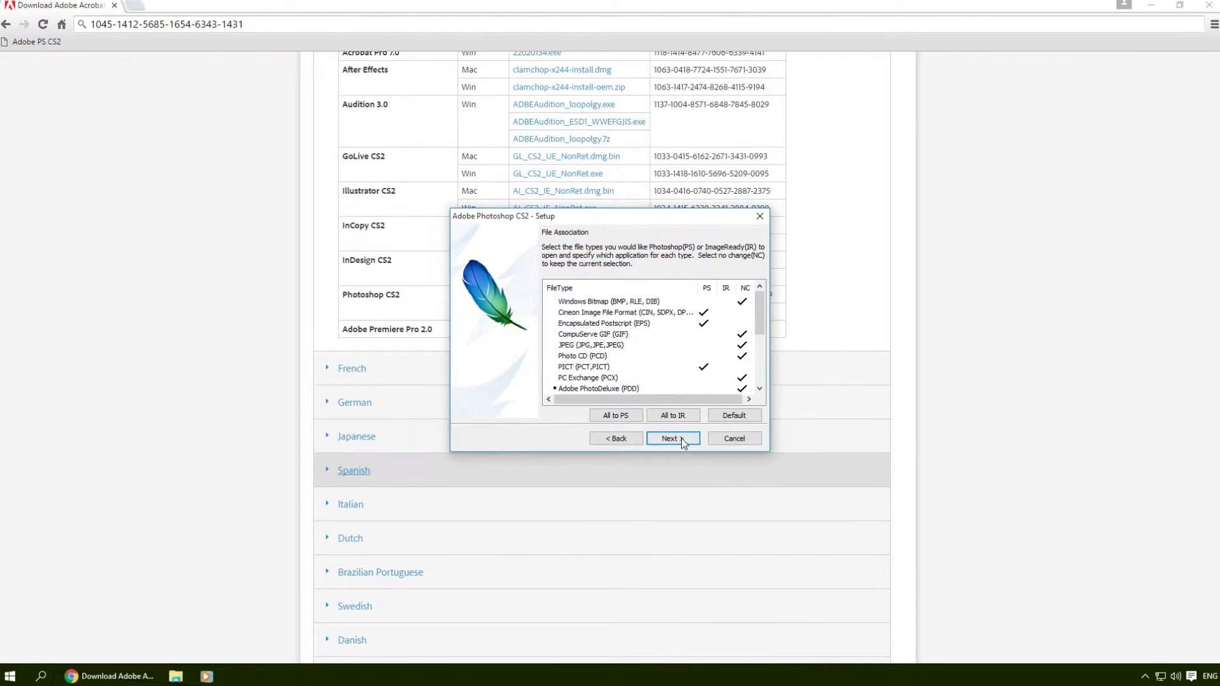
pyautogui.click(681, 437)
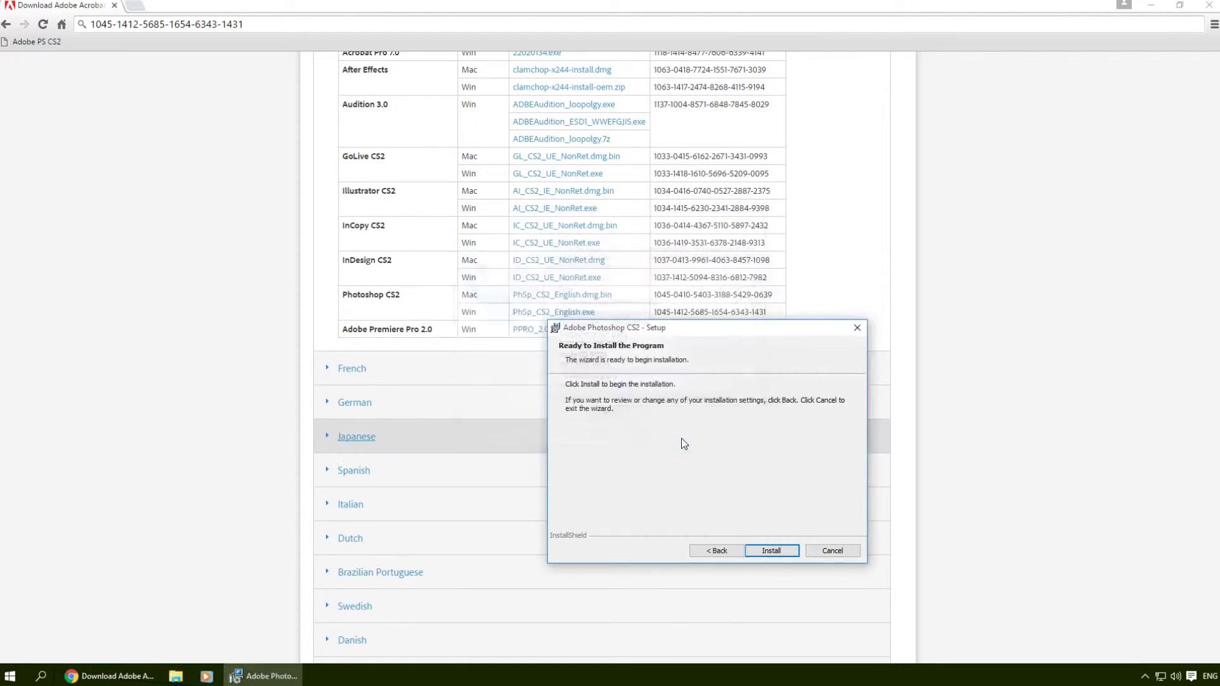
pyautogui.click(773, 552)
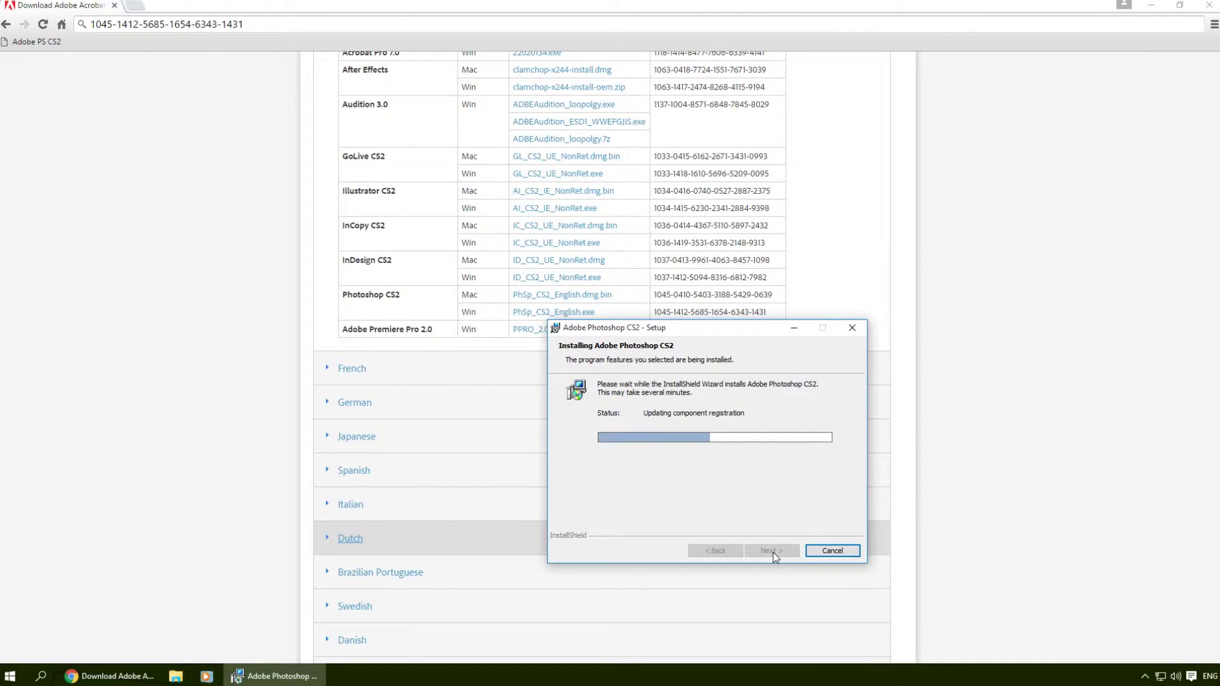
# Step: Let the Photoshop CS2 install finish, then close the wizard without showing the readme
pyautogui.click(1151, 5)
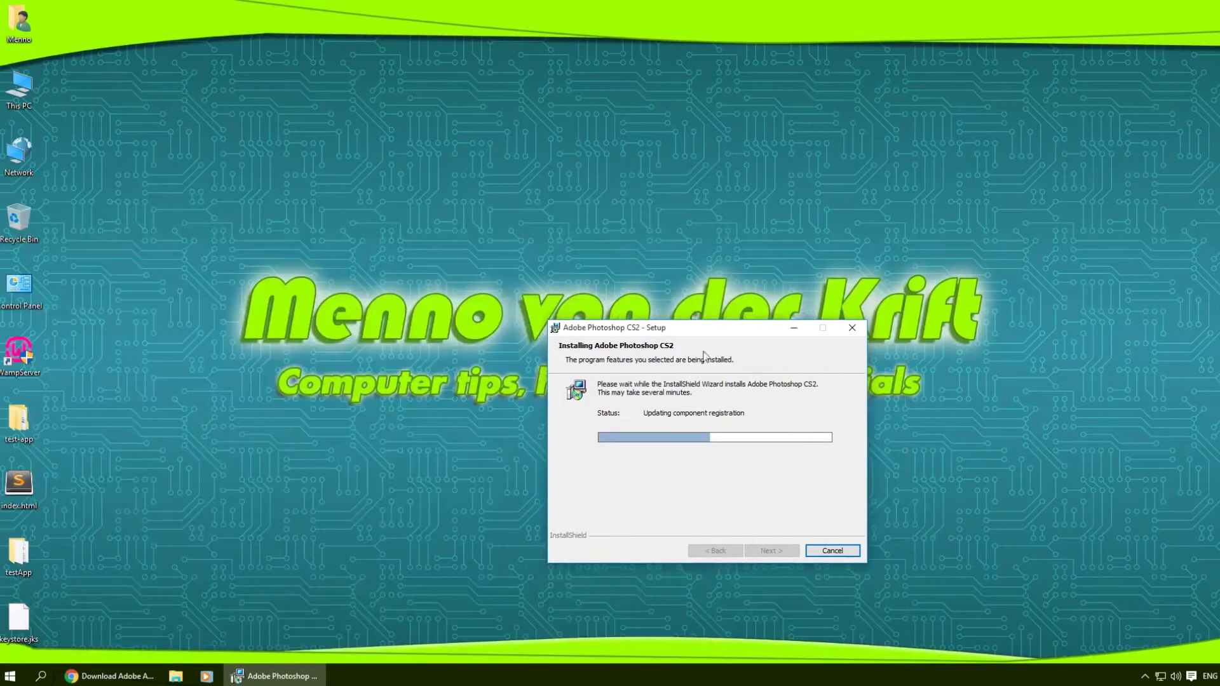
pyautogui.moveTo(697, 333); pyautogui.dragTo(603, 226)
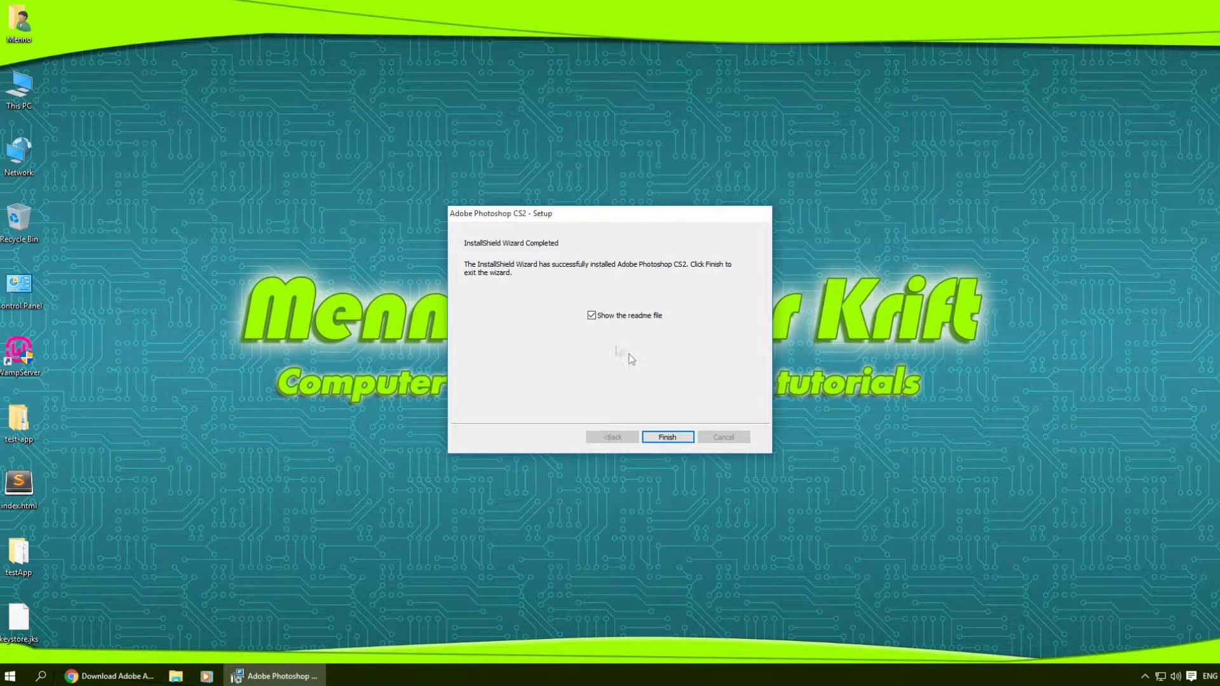
pyautogui.click(600, 318)
pyautogui.click(664, 438)
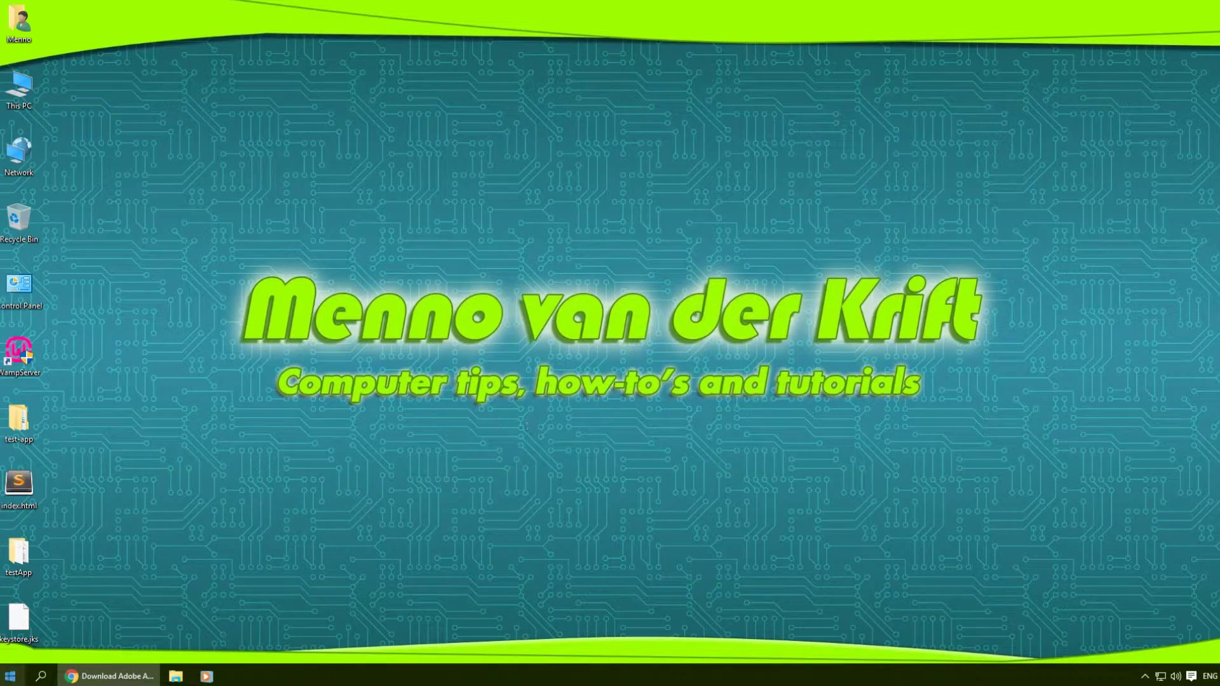
# Step: Search 'cs2' in Start, pin Adobe Photoshop CS2 to Start, and launch it
pyautogui.click(10, 676)
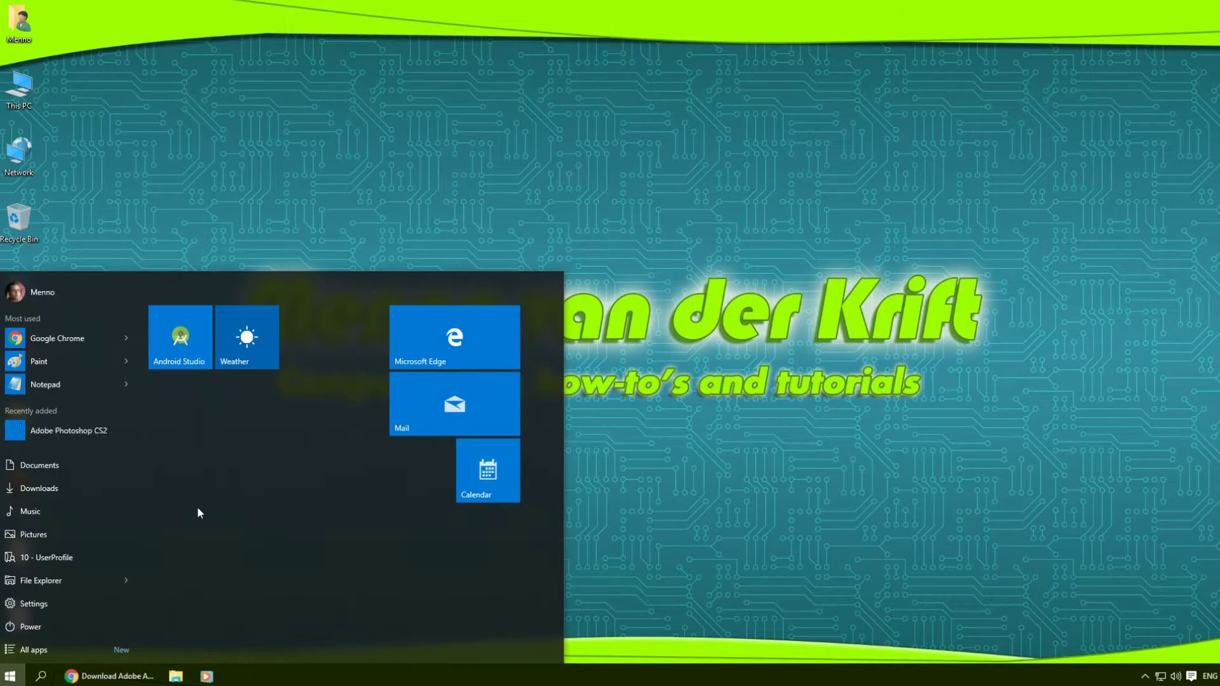
pyautogui.write('c')
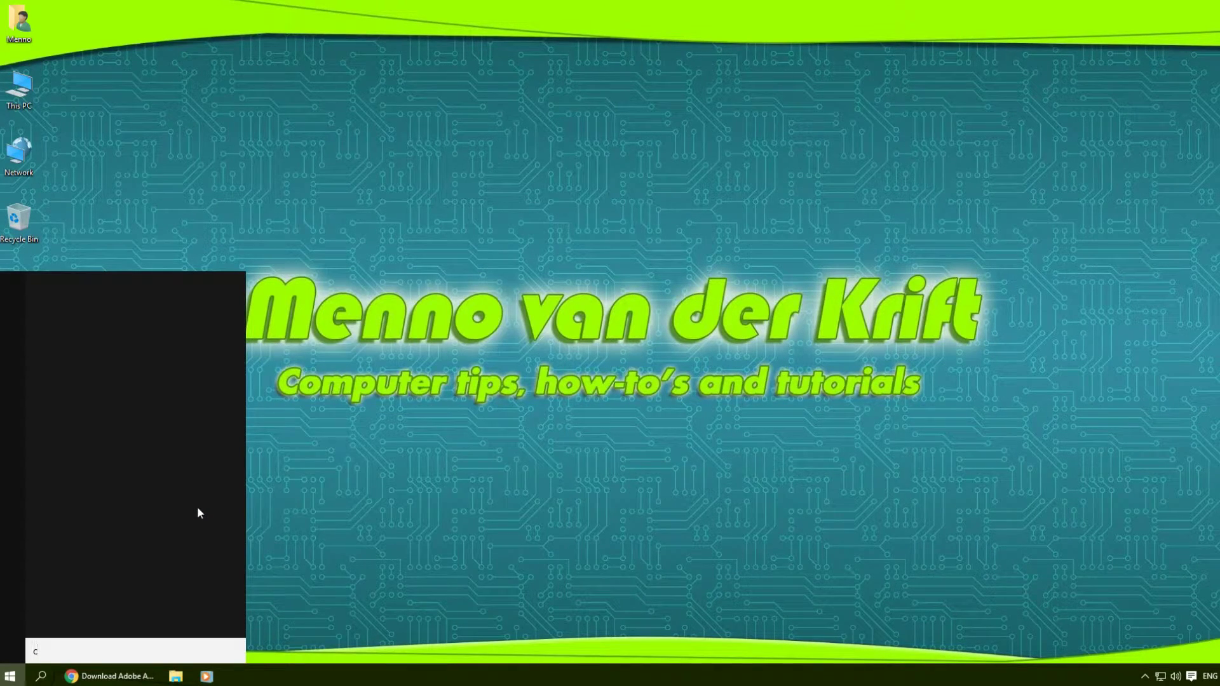
pyautogui.write('s2')
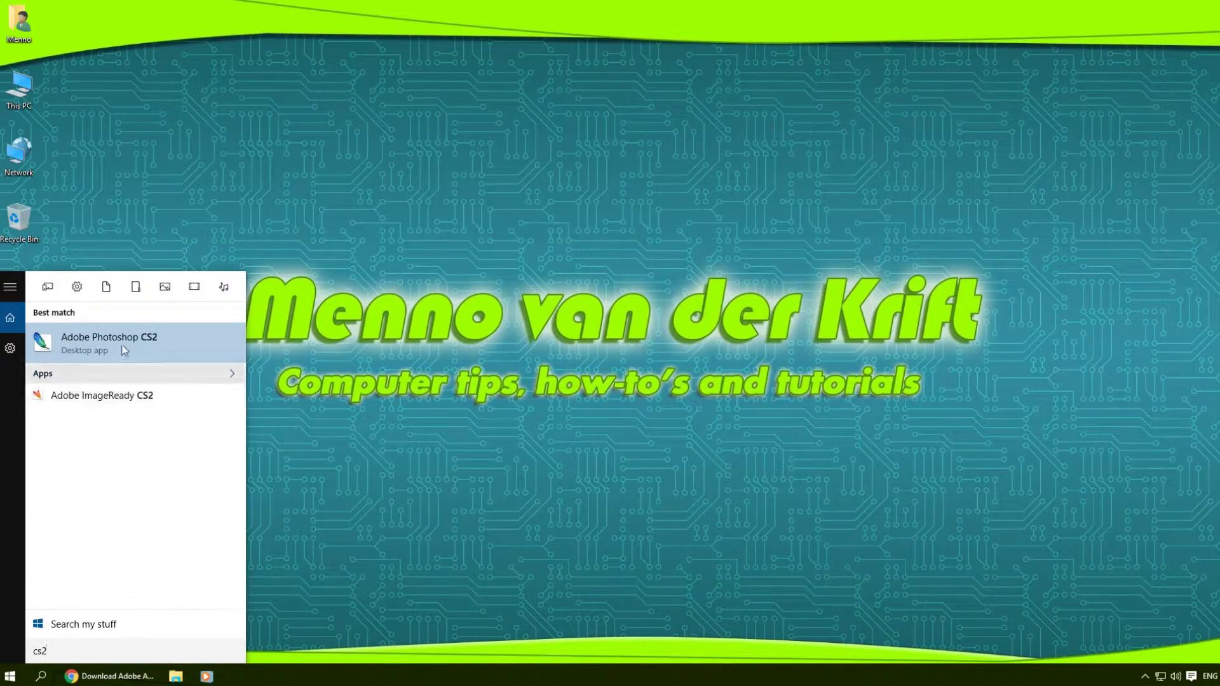
pyautogui.rightClick(124, 351)
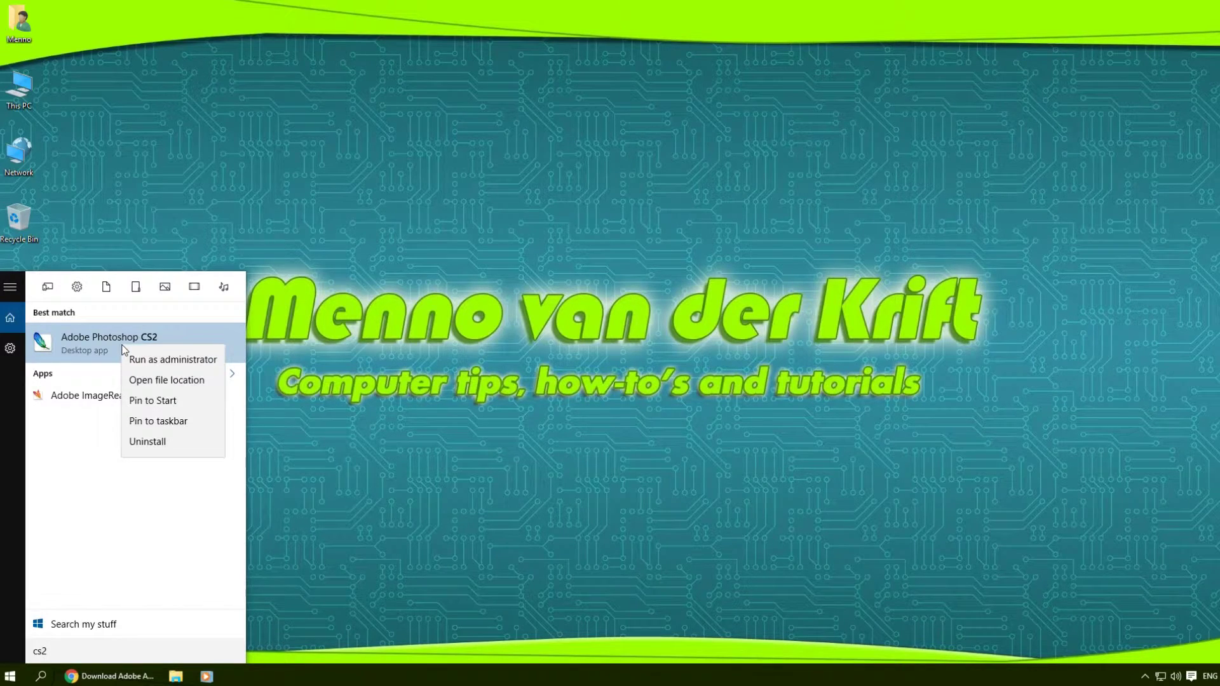
pyautogui.click(169, 403)
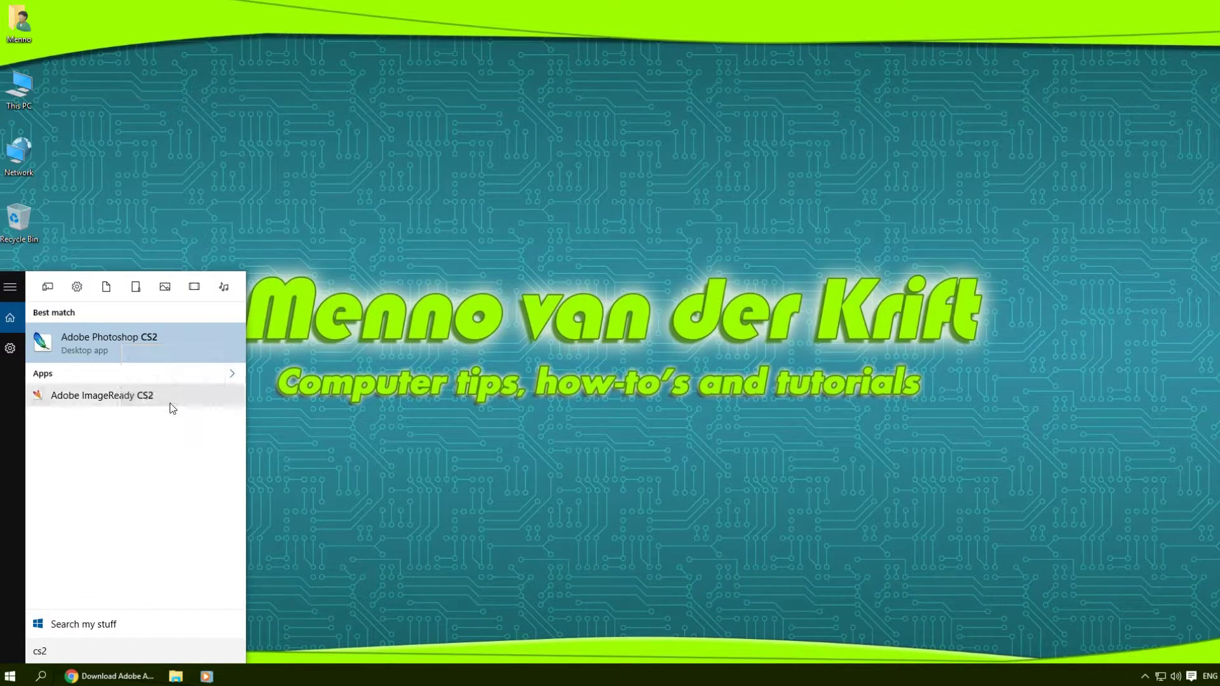
pyautogui.click(138, 356)
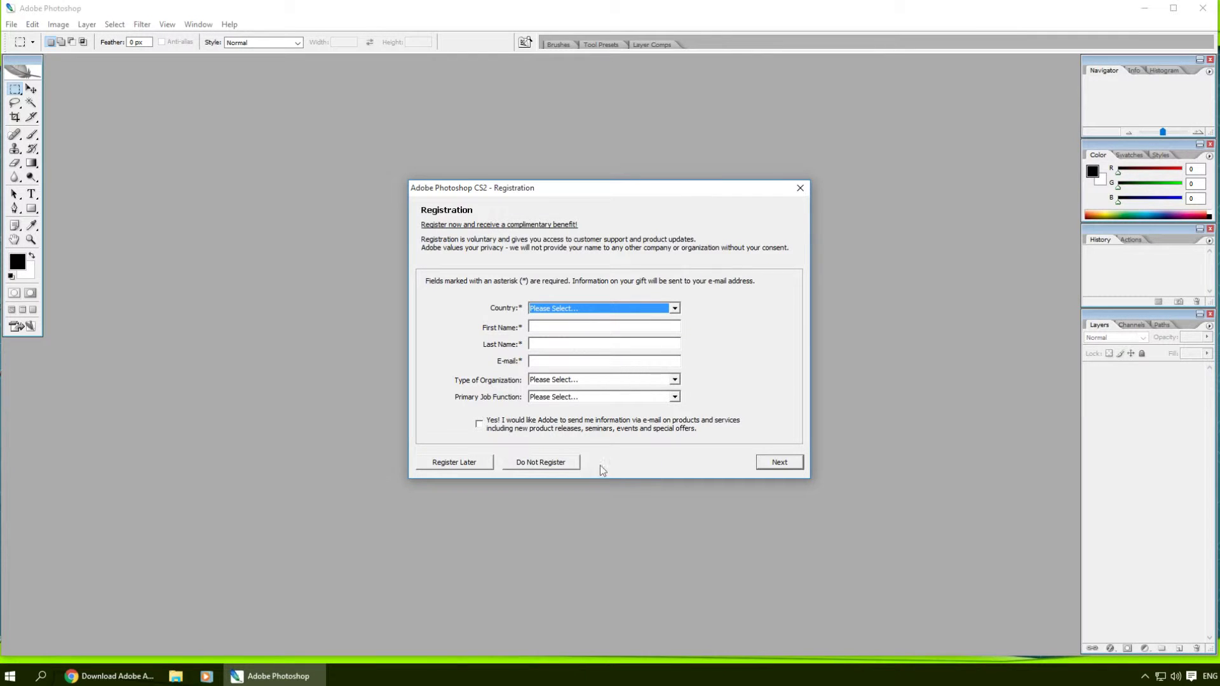
# Step: Skip registration, turn off the startup Welcome Screen, and maximize the Photoshop window
pyautogui.click(545, 464)
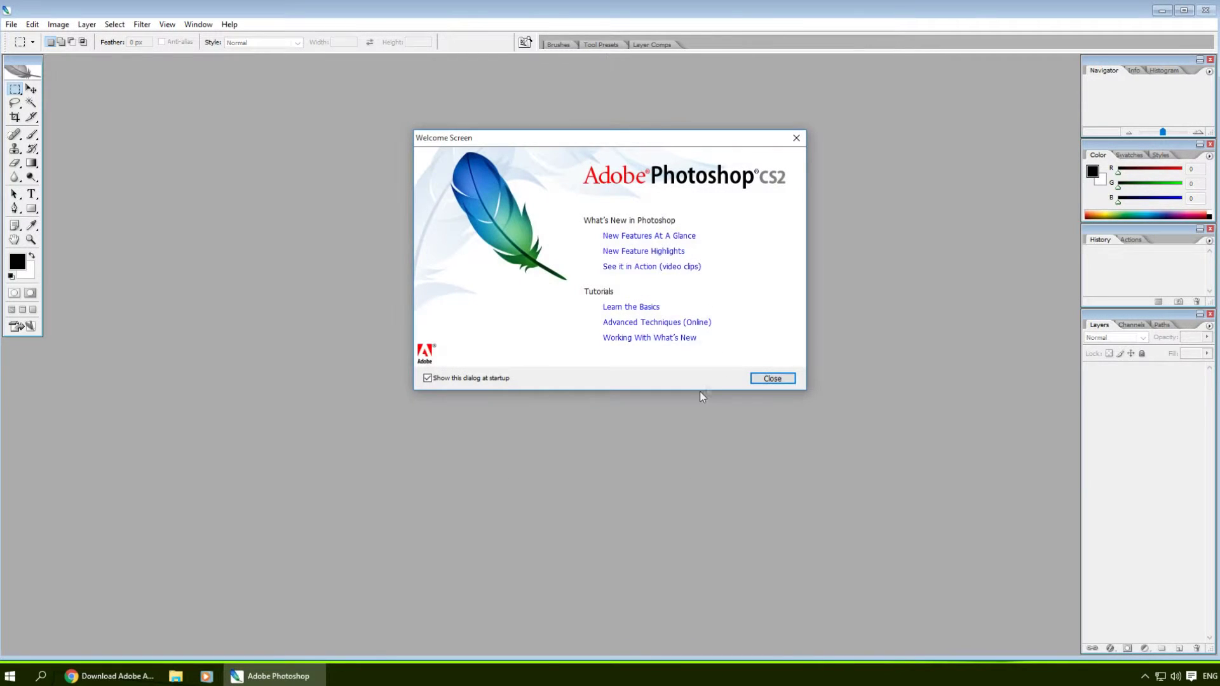
pyautogui.click(428, 378)
pyautogui.click(779, 381)
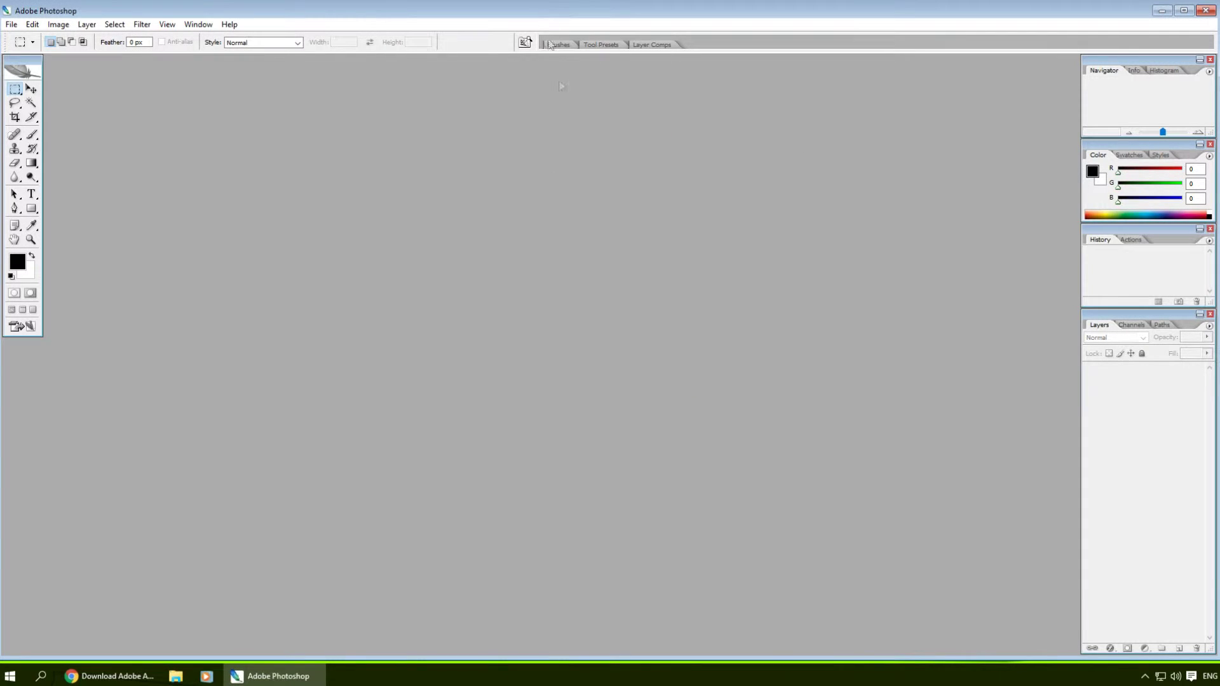
pyautogui.doubleClick(560, 3)
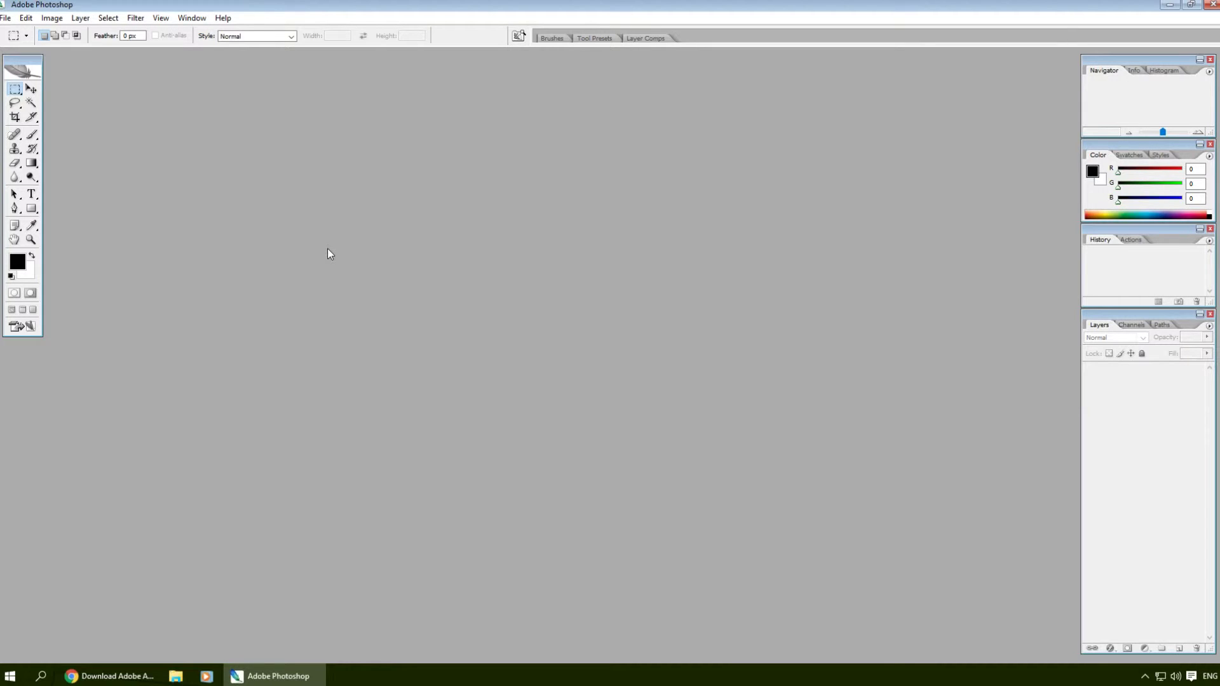
# Step: Create a 500×500 pixel document, resize its window, then close it
pyautogui.hotkey('ctrl', 'n')
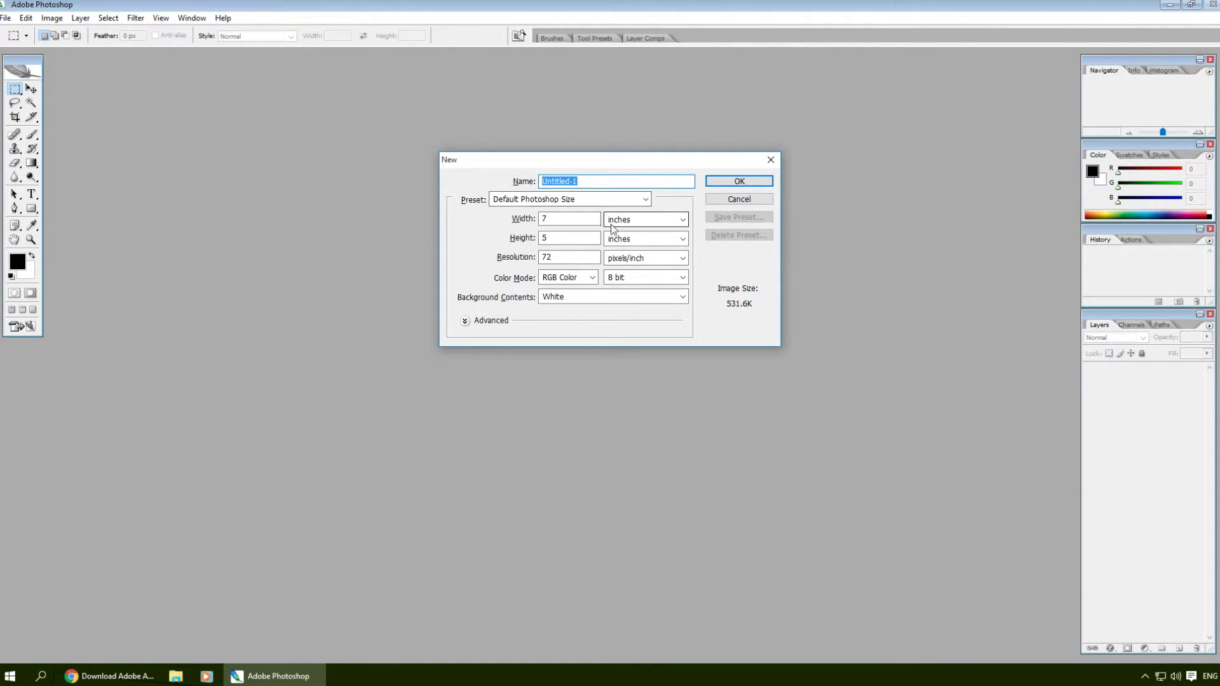
pyautogui.click(618, 220)
pyautogui.click(621, 233)
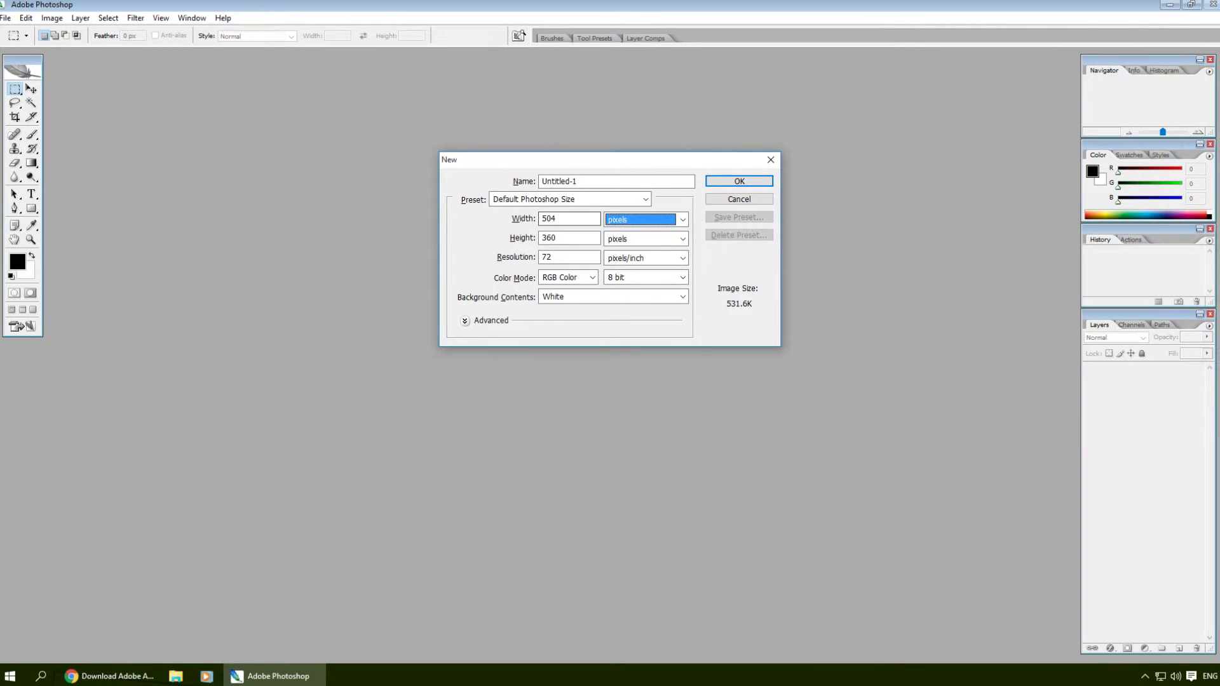
pyautogui.doubleClick(548, 219)
pyautogui.write('500500')
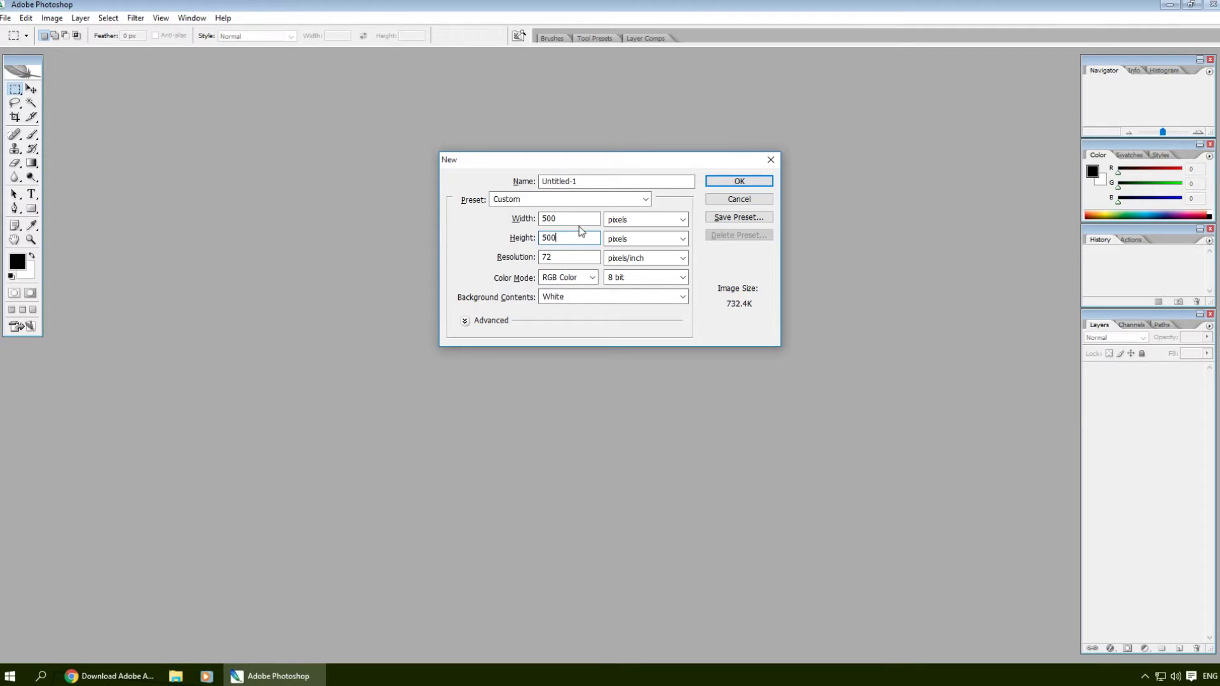
pyautogui.press('Return')
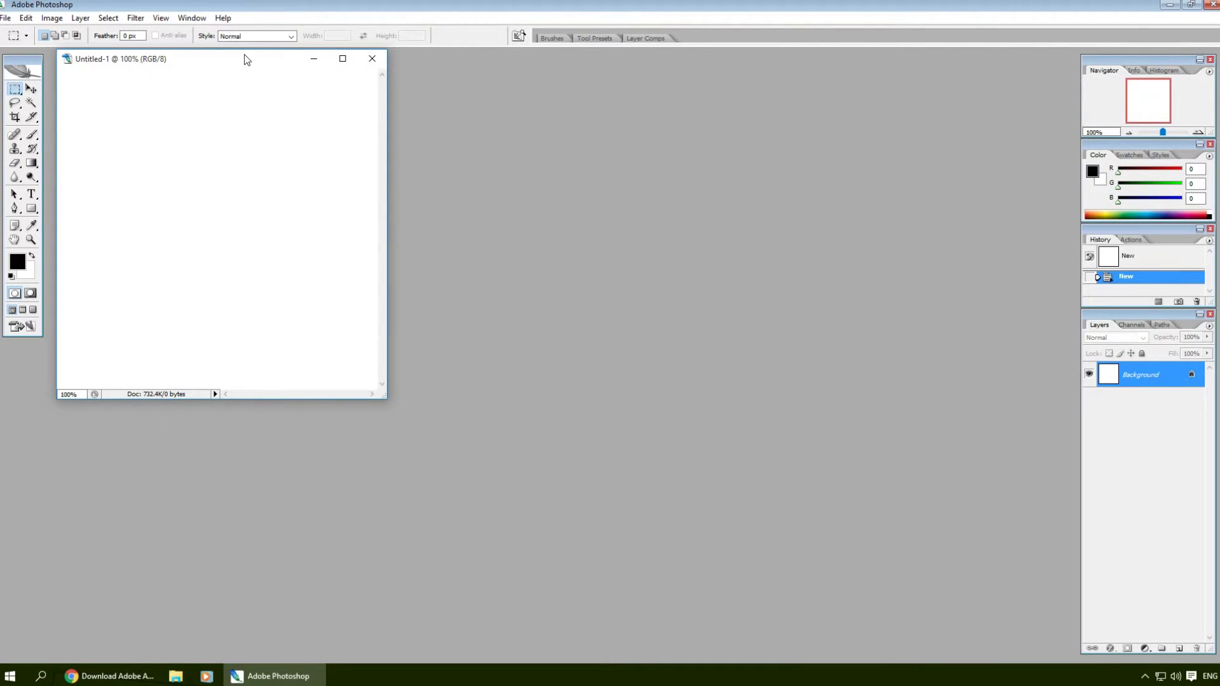
pyautogui.moveTo(247, 60); pyautogui.dragTo(360, 130)
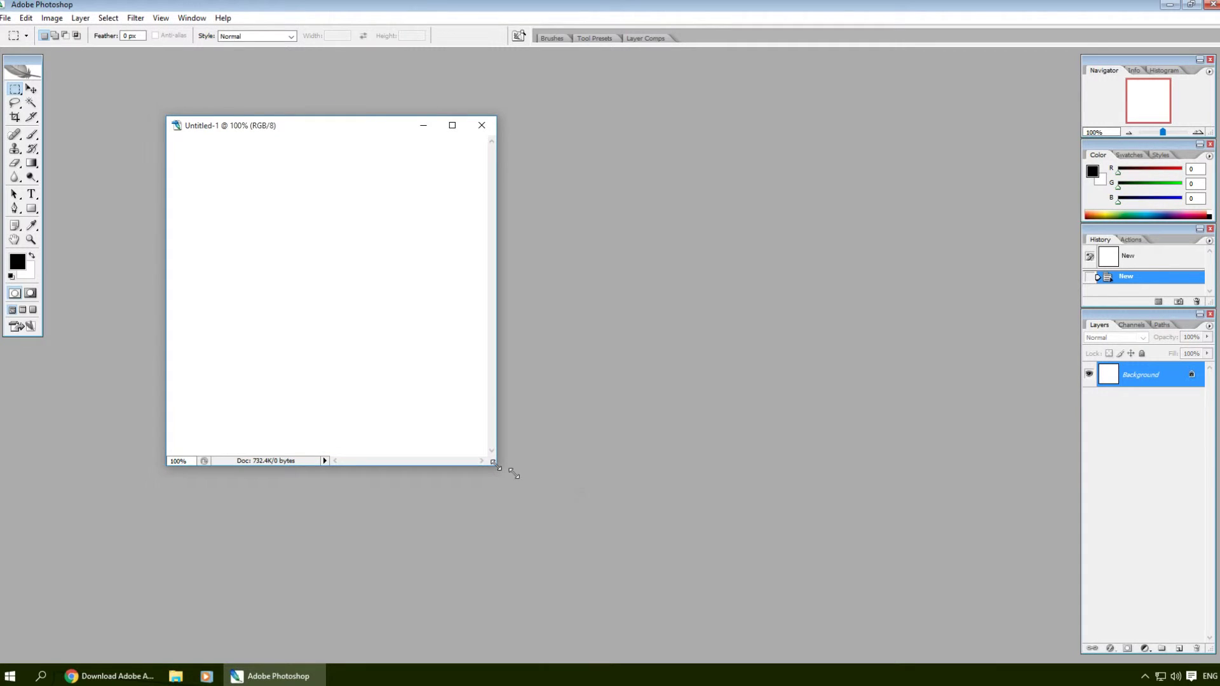
pyautogui.moveTo(514, 474); pyautogui.dragTo(912, 581)
pyautogui.click(896, 125)
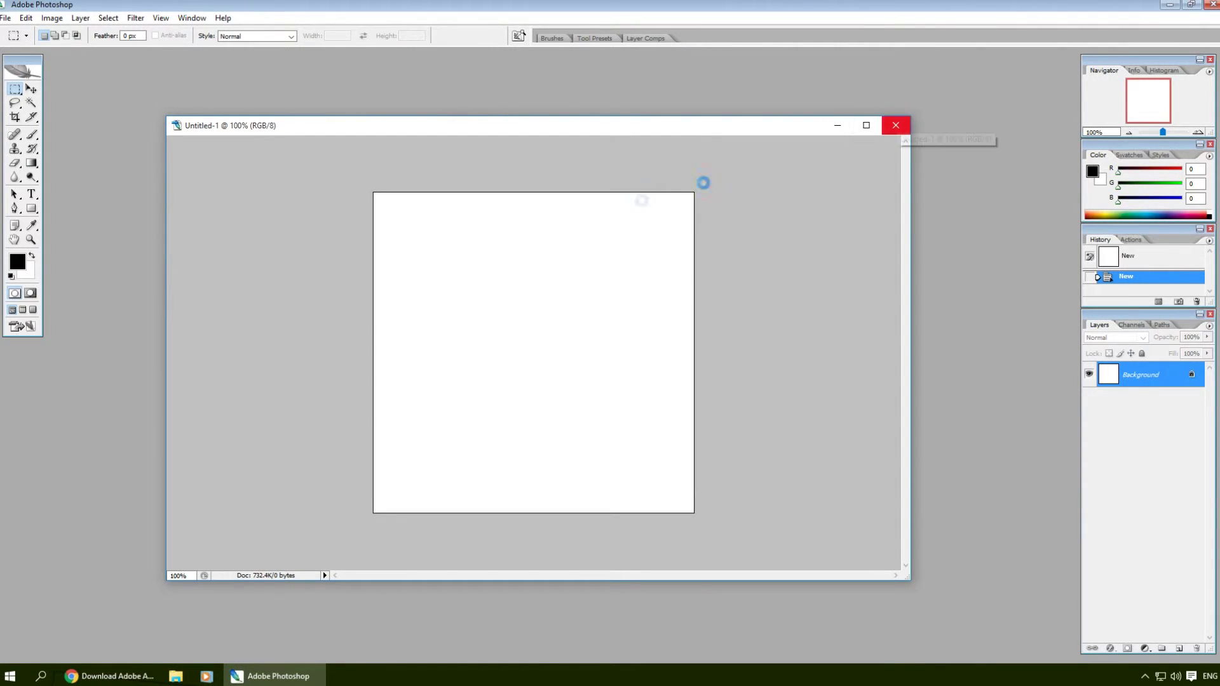
# Step: Create a new 500×500 document with Transparent background contents
pyautogui.hotkey('ctrl', 'n')
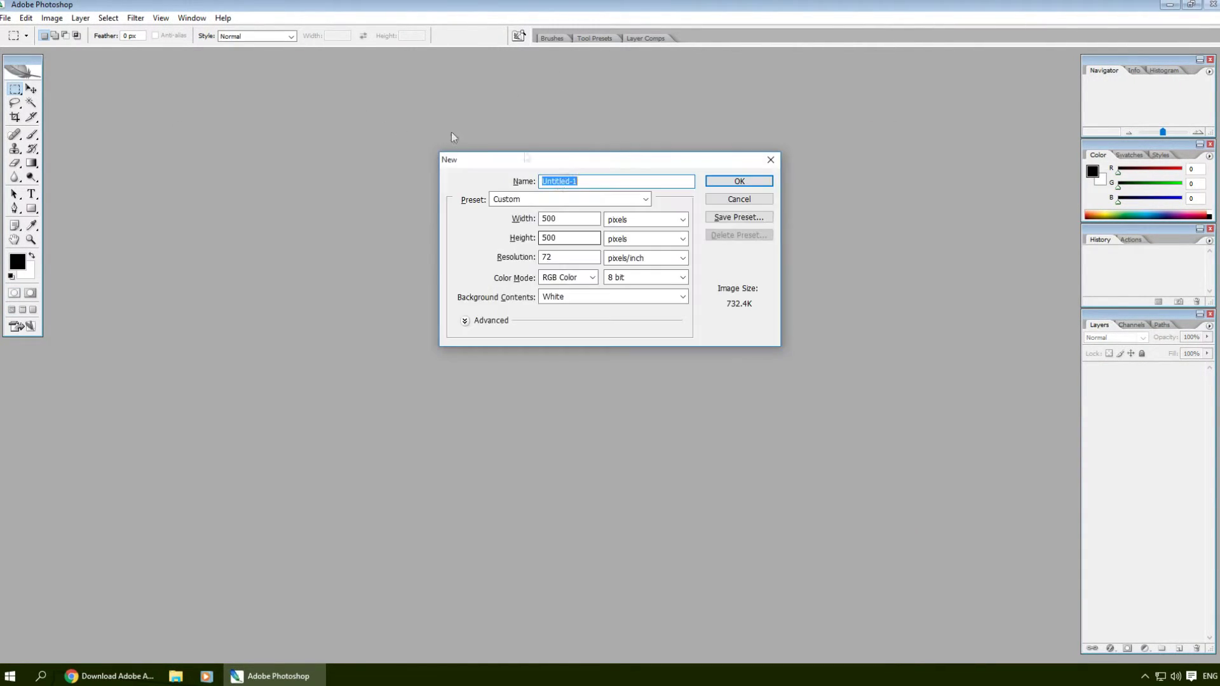
pyautogui.click(578, 297)
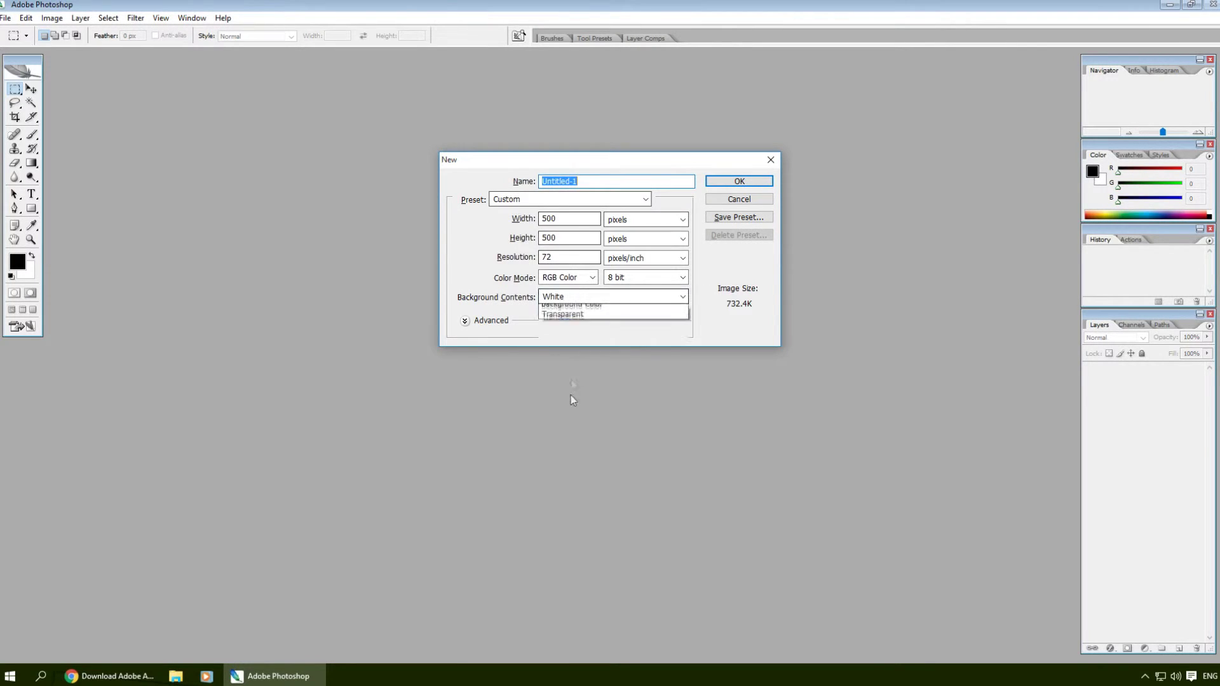
pyautogui.click(584, 332)
pyautogui.click(730, 183)
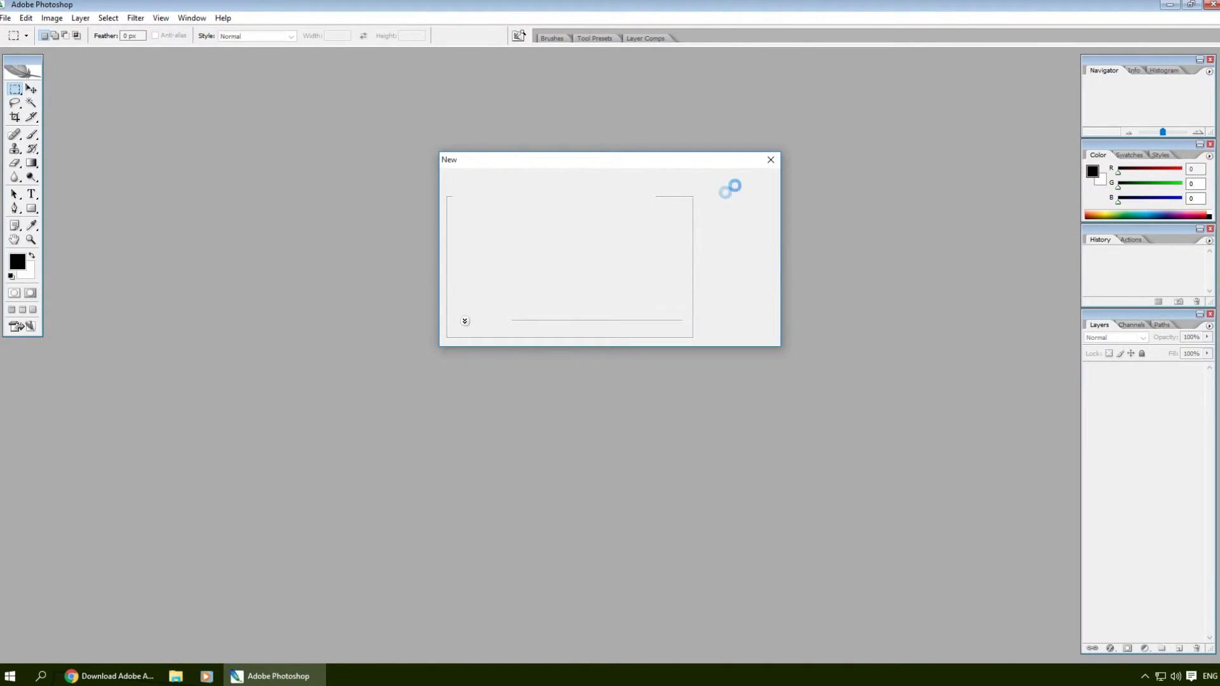
pyautogui.moveTo(278, 54); pyautogui.dragTo(653, 189)
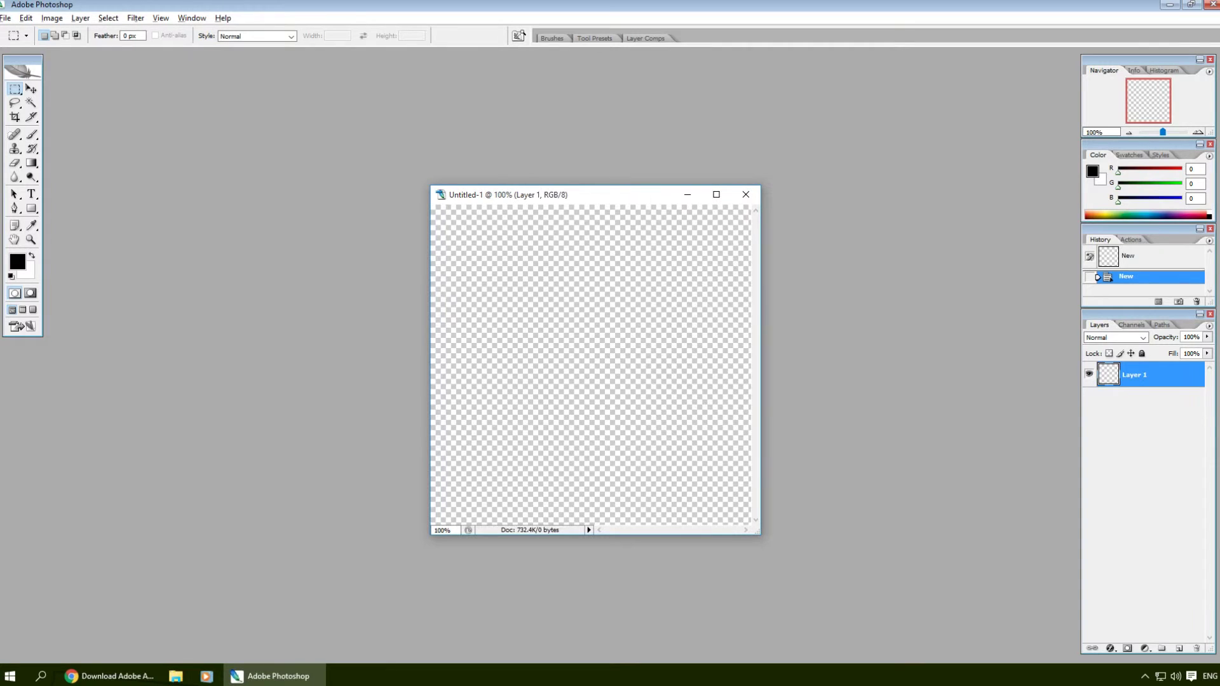
# Step: Draw a black triangle with the Polygon tool and Alt-drag copies of it with the Move tool
pyautogui.scroll(2, 633, 179)
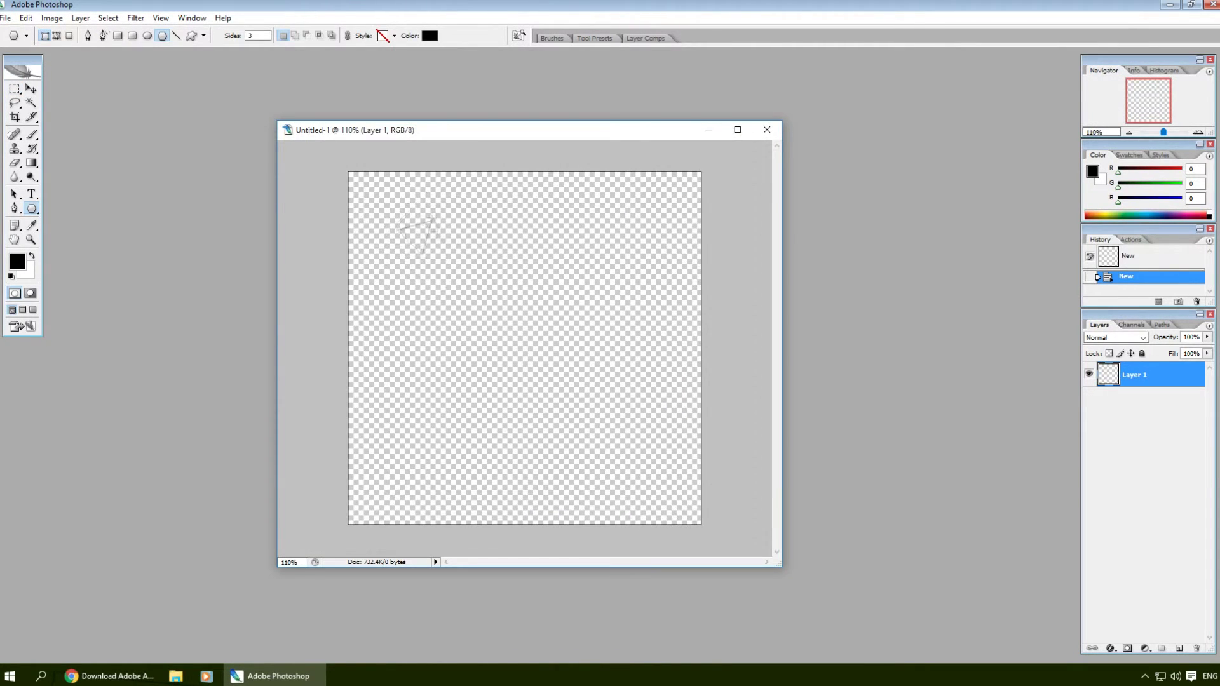
pyautogui.moveTo(432, 219)
pyautogui.mouseDown()
pyautogui.moveTo(422, 153)
pyautogui.moveTo(468, 281)
pyautogui.moveTo(603, 300)
pyautogui.mouseUp()
pyautogui.press('v')
pyautogui.moveTo(479, 281)
pyautogui.mouseDown()
pyautogui.moveTo(516, 437)
pyautogui.moveTo(511, 406)
pyautogui.moveTo(451, 387)
pyautogui.mouseUp()
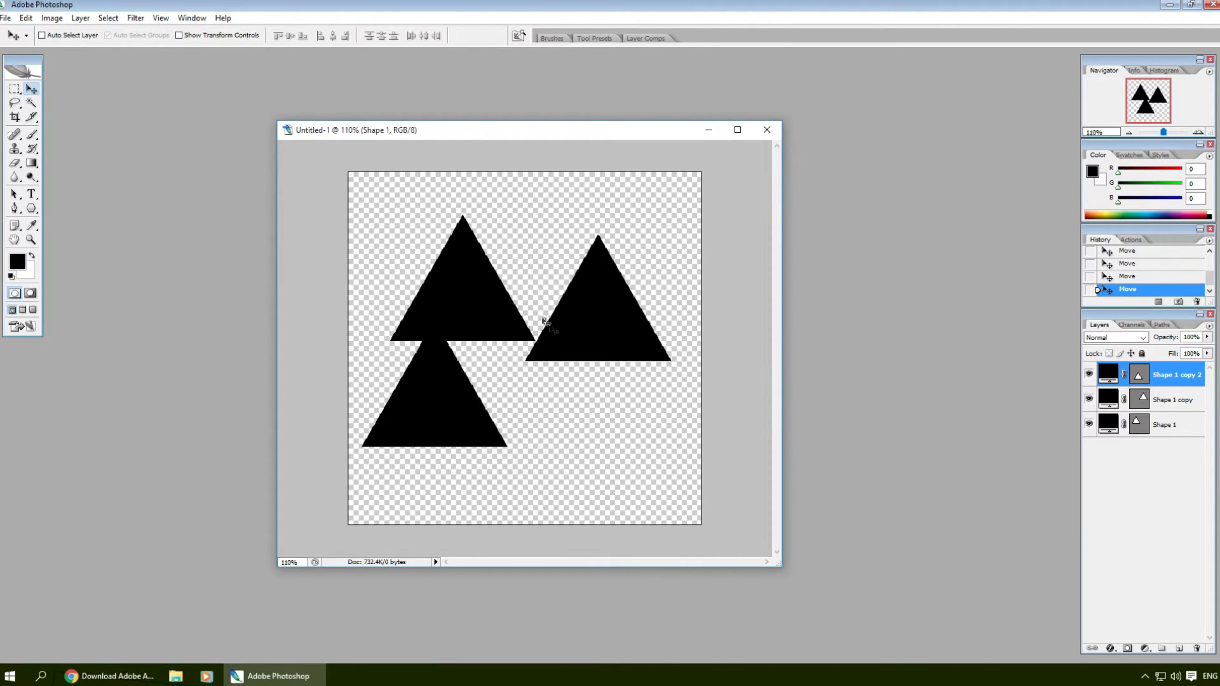
# Step: Arrange the three triangles as a triforce: one at top centre, the bottom pair nudged together
pyautogui.hotkey('alt', '[')
pyautogui.moveTo(597, 322); pyautogui.dragTo(580, 409)
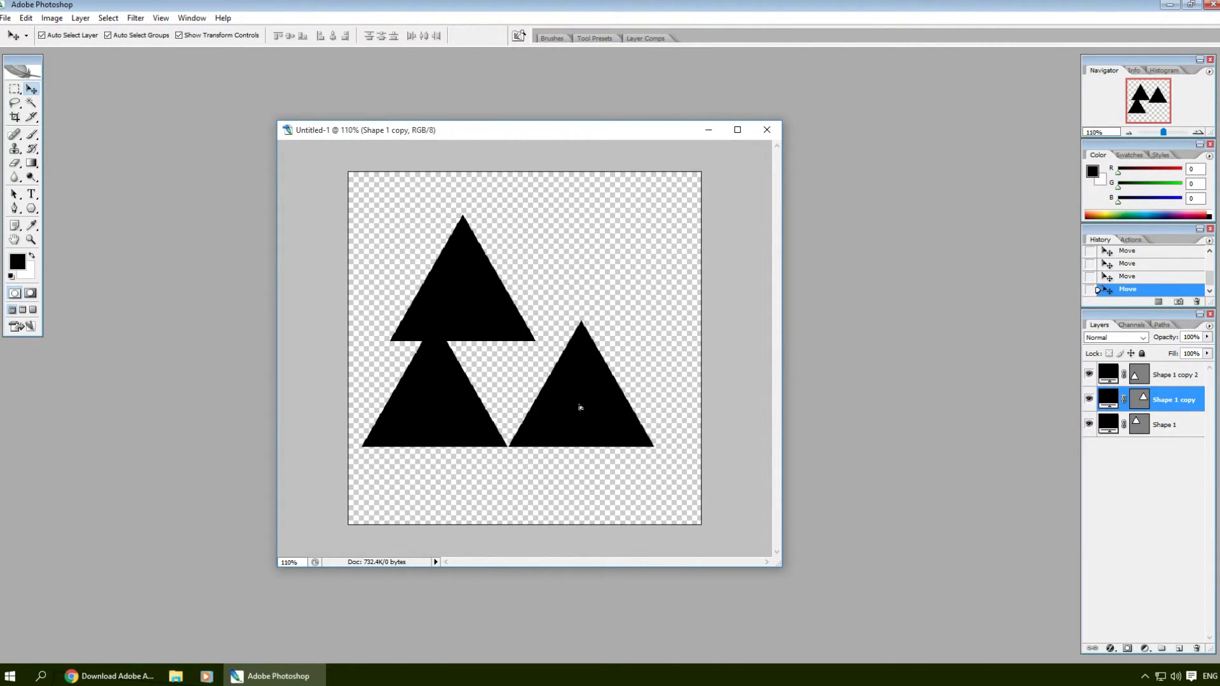
pyautogui.hotkey('alt', '[')
pyautogui.hotkey('ctrl', 't')
pyautogui.moveTo(528, 267); pyautogui.dragTo(572, 246)
pyautogui.moveTo(544, 316); pyautogui.dragTo(540, 316)
pyautogui.press('Return')
pyautogui.click(604, 380)
pyautogui.press('Left')
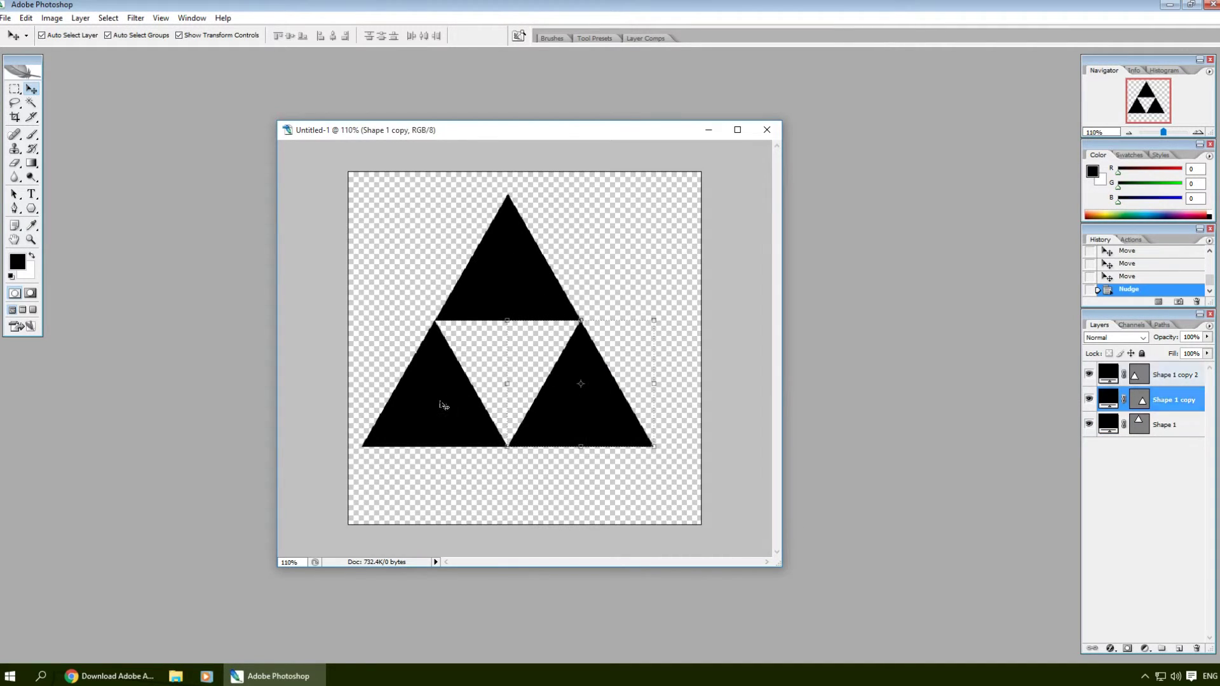
pyautogui.click(441, 402)
pyautogui.press('Right')
pyautogui.click(767, 384)
# Step: Set the zoom to 100% and try centre-aligning all three triangle layers, then undo it
pyautogui.click(289, 562)
pyautogui.write('100')
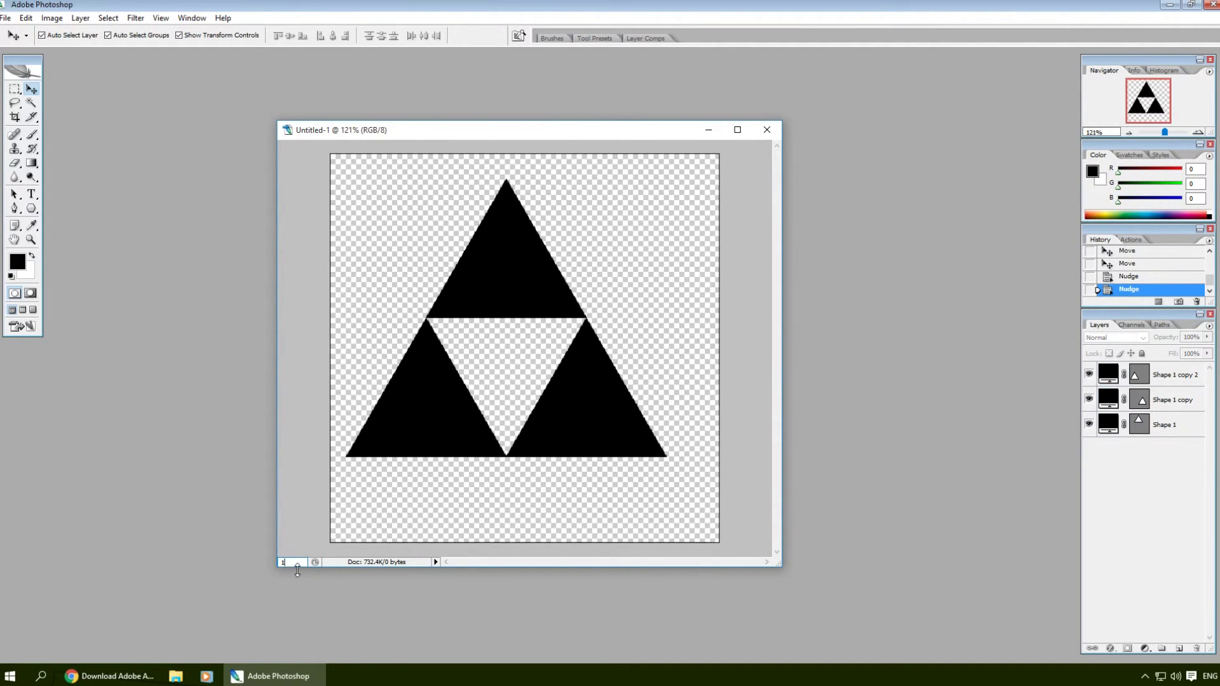
pyautogui.press('Return')
pyautogui.hotkey('ctrl', 'alt', 'a')
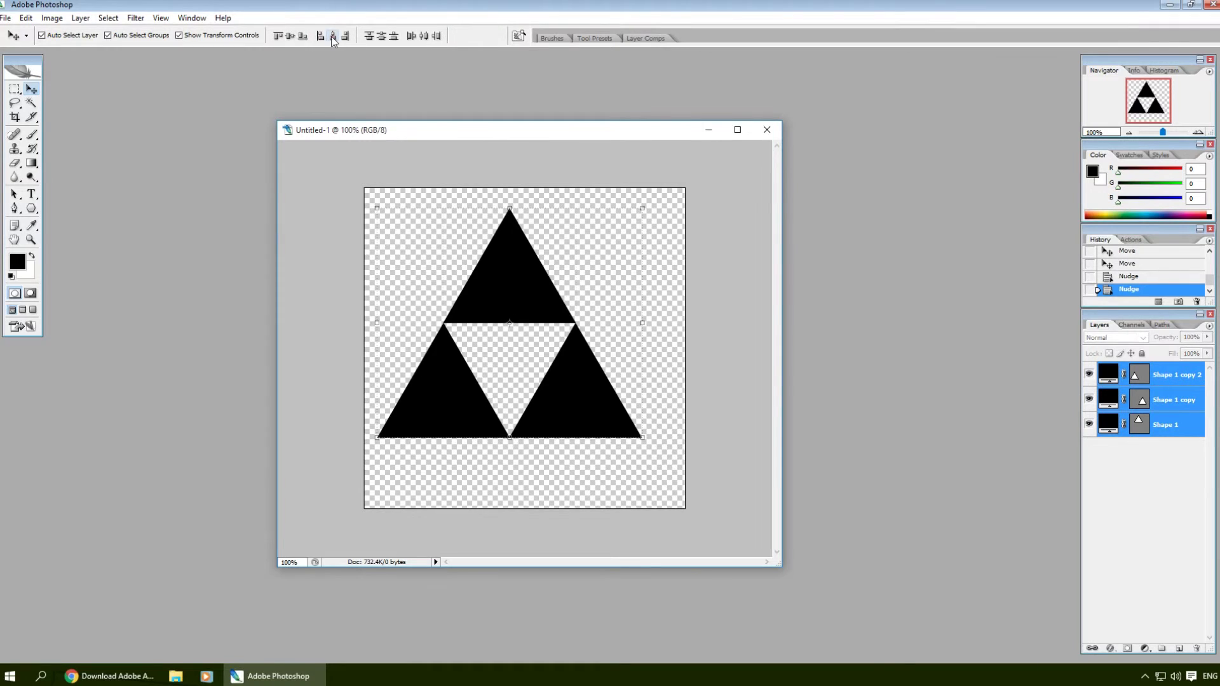
pyautogui.click(333, 37)
pyautogui.hotkey('ctrl', 'z')
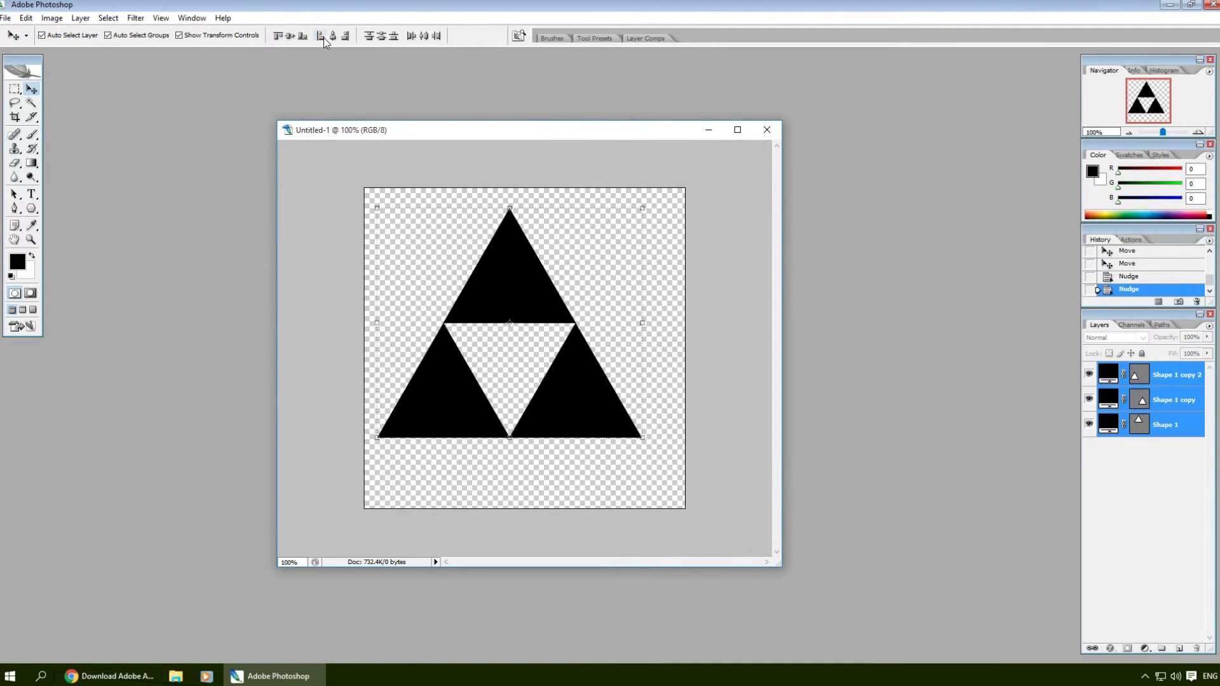